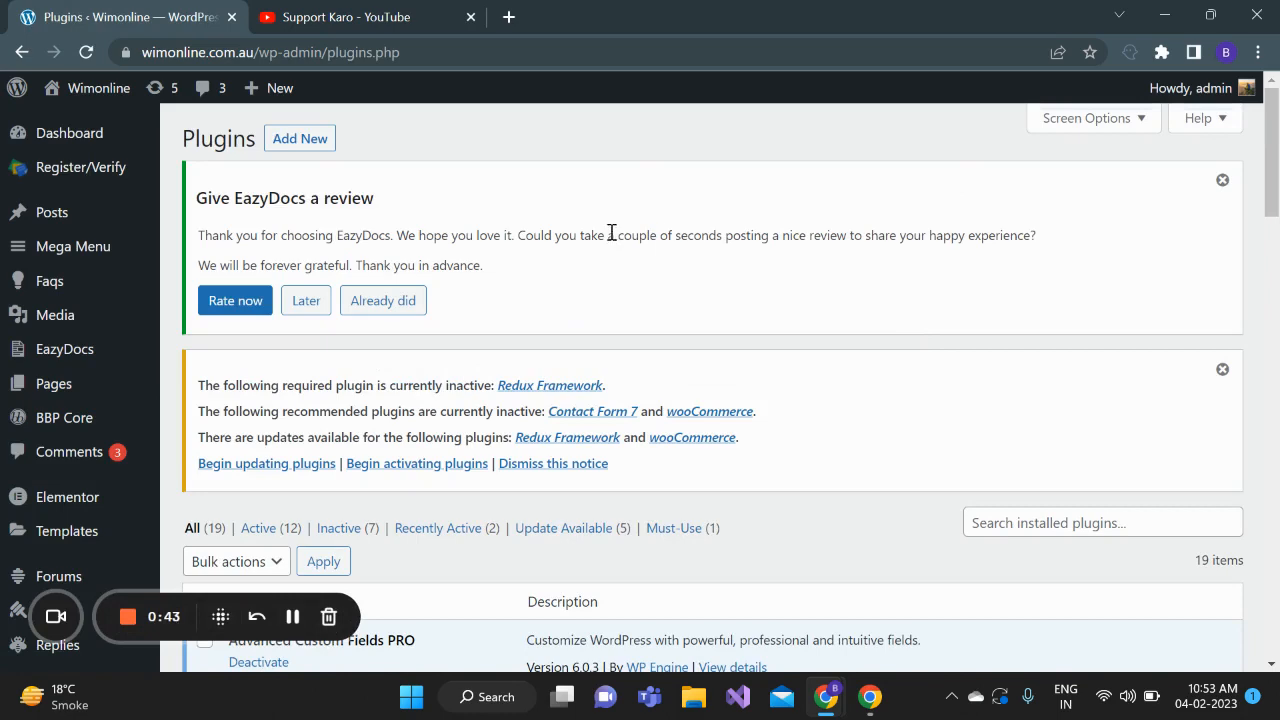
Open the page for adding plugins and search the plugin directory for Member.
{"action": "left_click", "coordinate": [287, 146]}
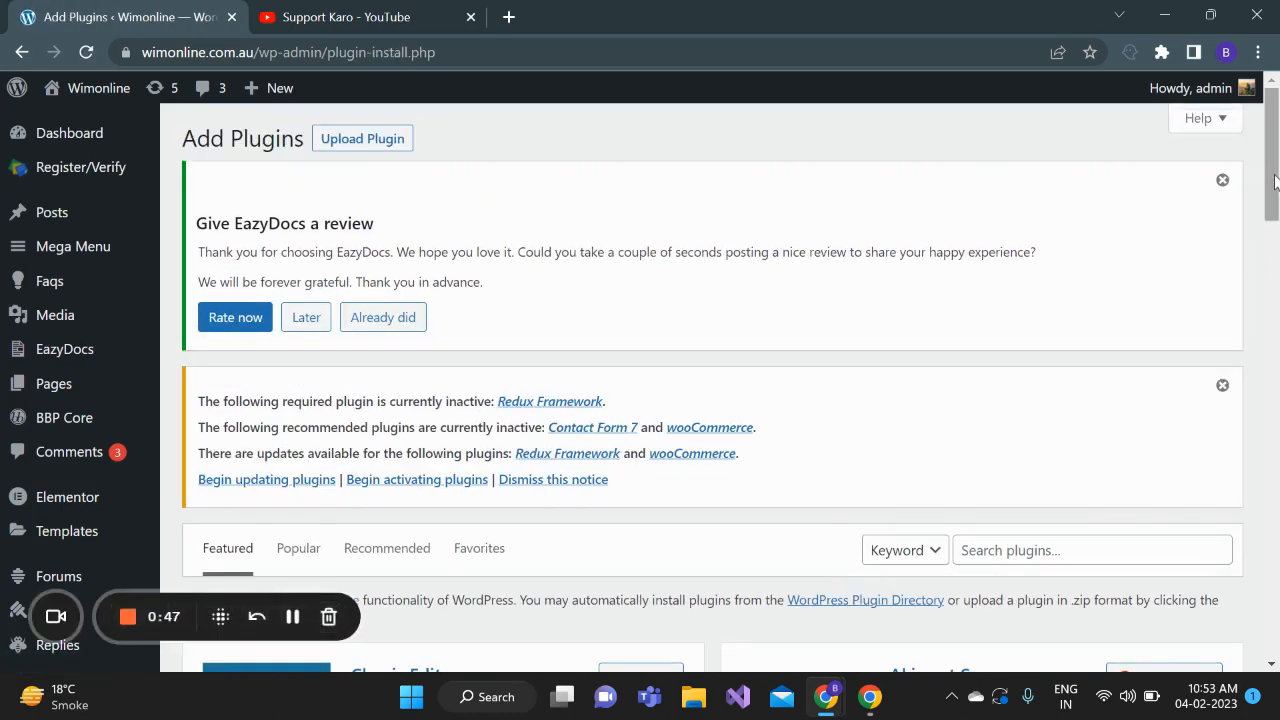
{"action": "left_click_drag", "start_coordinate": [1274, 180], "coordinate": [1274, 248]}
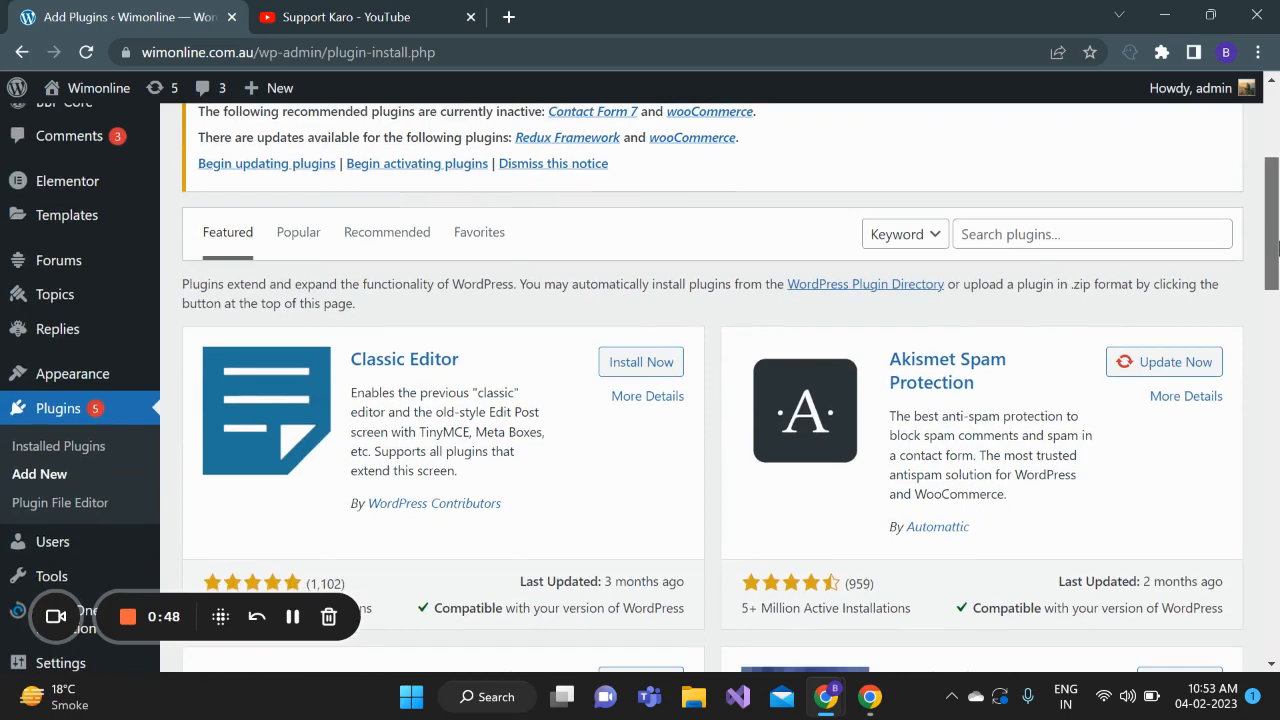
{"action": "left_click", "coordinate": [1029, 232]}
{"action": "type", "text": "Member"}
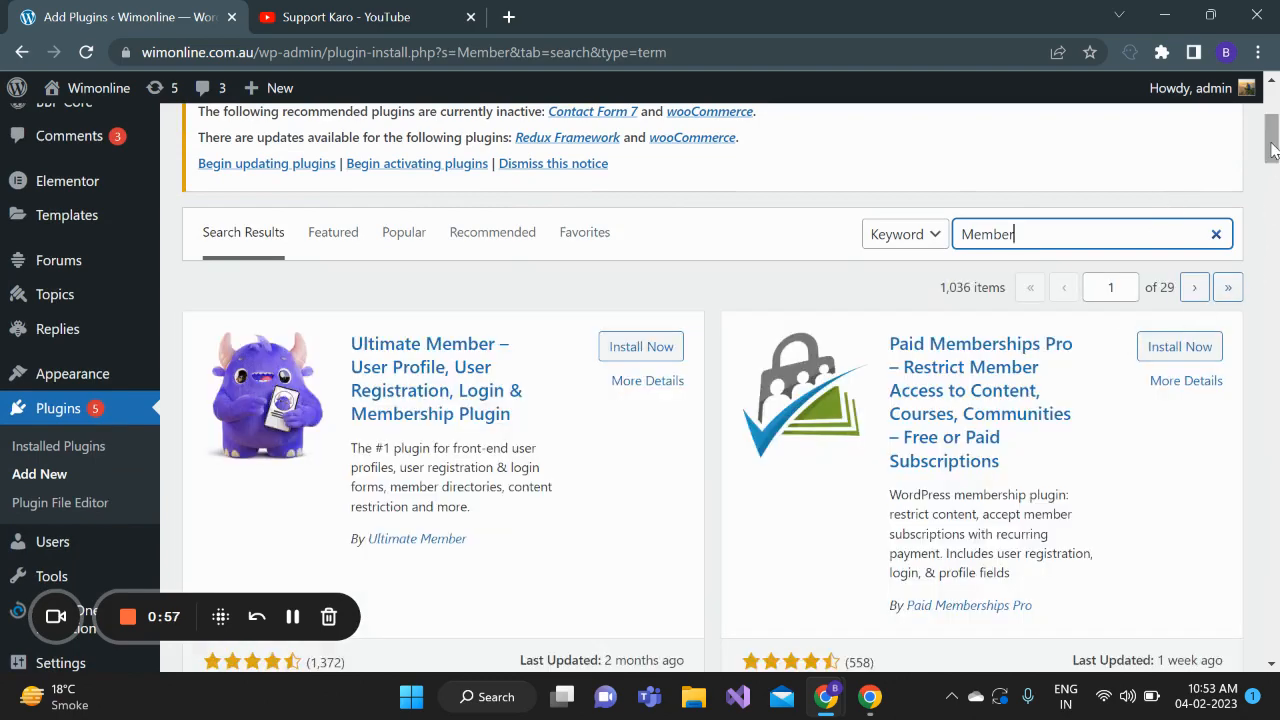
Search the plugin directory for Restrict user and activate the Restrict User Access – Membership & Content Protection plugin.
{"action": "mouse_move", "coordinate": [1273, 148]}
{"action": "left_mouse_down"}
{"action": "mouse_move", "coordinate": [1275, 381]}
{"action": "mouse_move", "coordinate": [1273, 133]}
{"action": "left_mouse_up"}
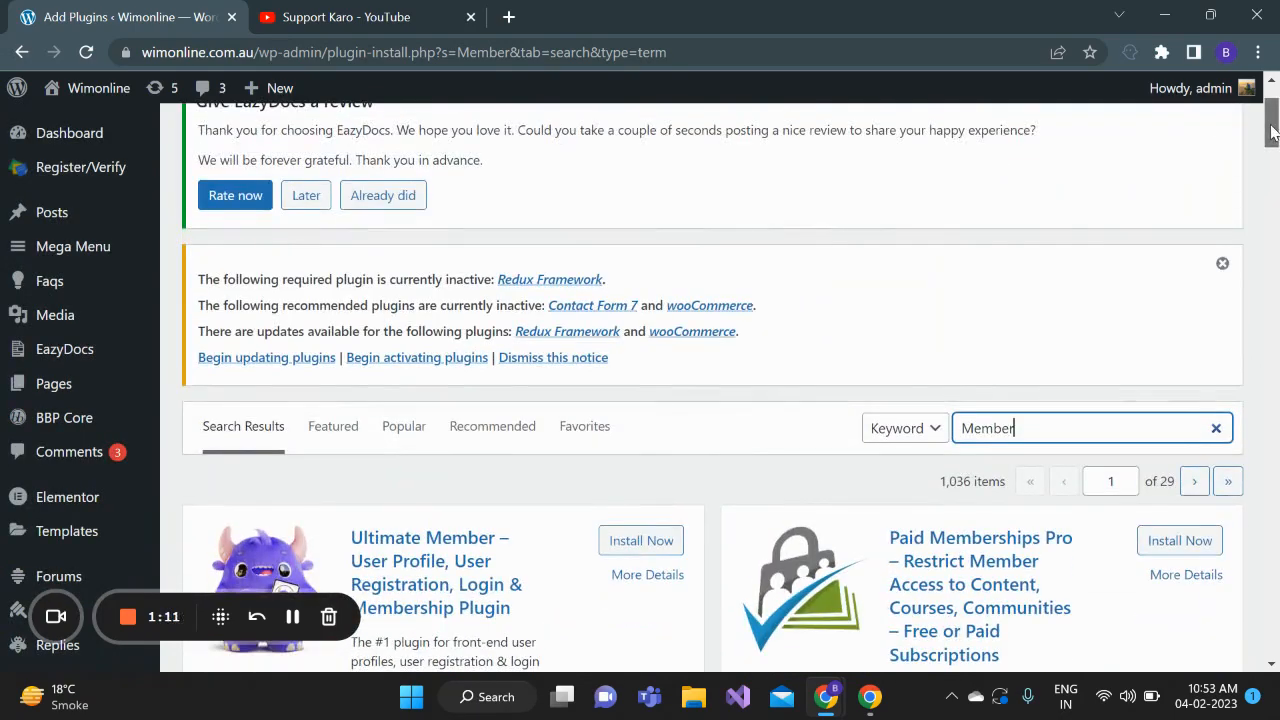
{"action": "left_click_drag", "start_coordinate": [1042, 427], "coordinate": [871, 449]}
{"action": "type", "text": "Restrict"}
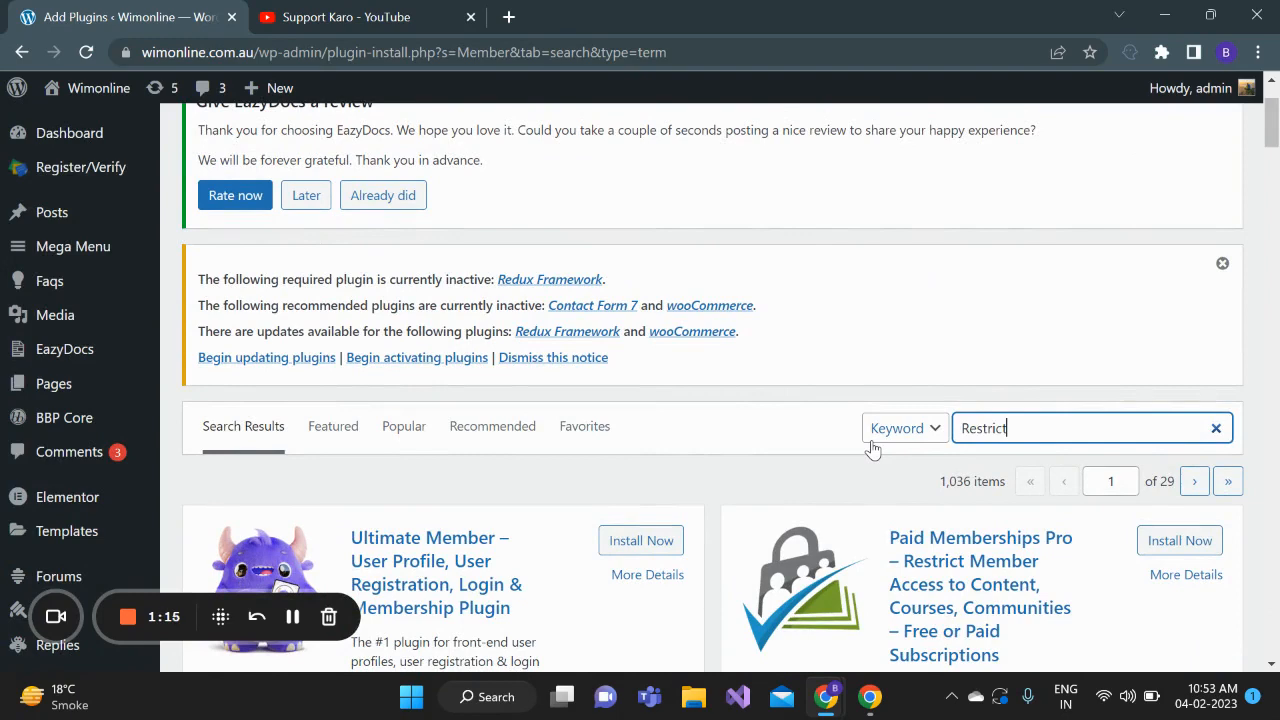
{"action": "type", "text": " user"}
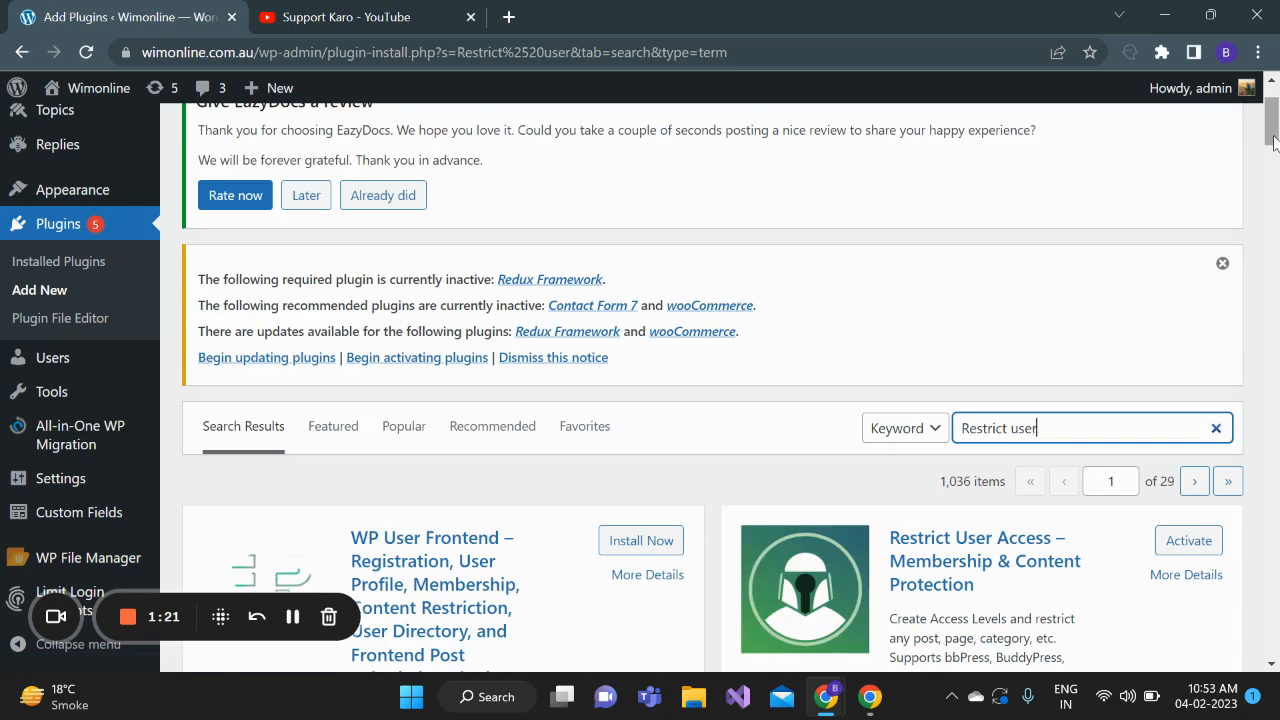
{"action": "scroll", "coordinate": [1260, 170], "scroll_direction": "down", "scroll_amount": 3}
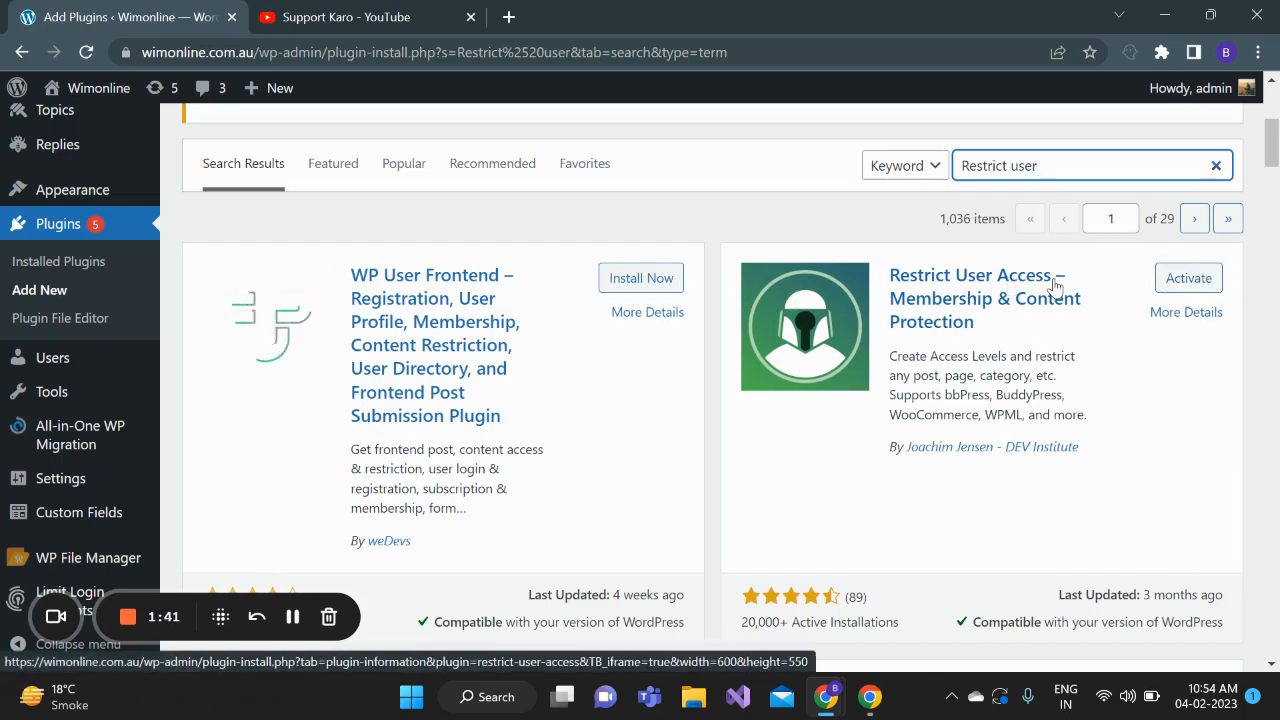
{"action": "left_click", "coordinate": [1187, 288]}
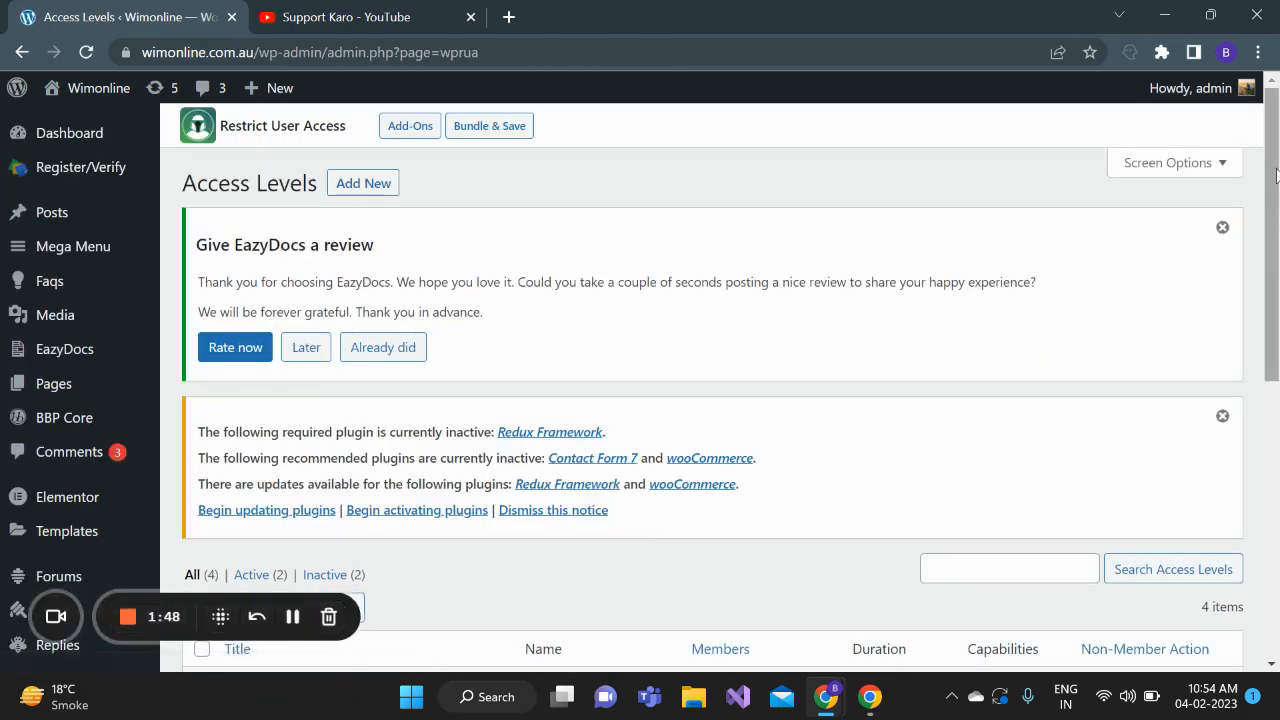
Move both untitled access levels to the trash.
{"action": "left_click_drag", "start_coordinate": [1277, 189], "coordinate": [1277, 147]}
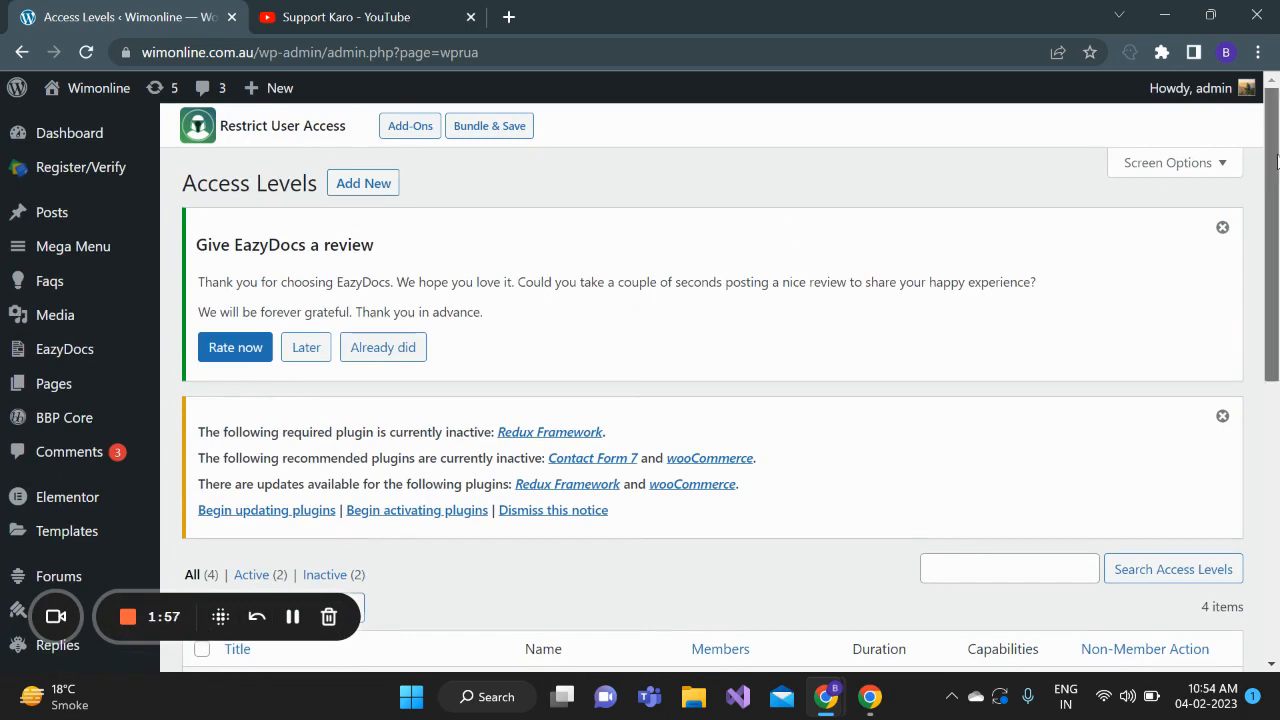
{"action": "left_click_drag", "start_coordinate": [1277, 163], "coordinate": [1277, 337]}
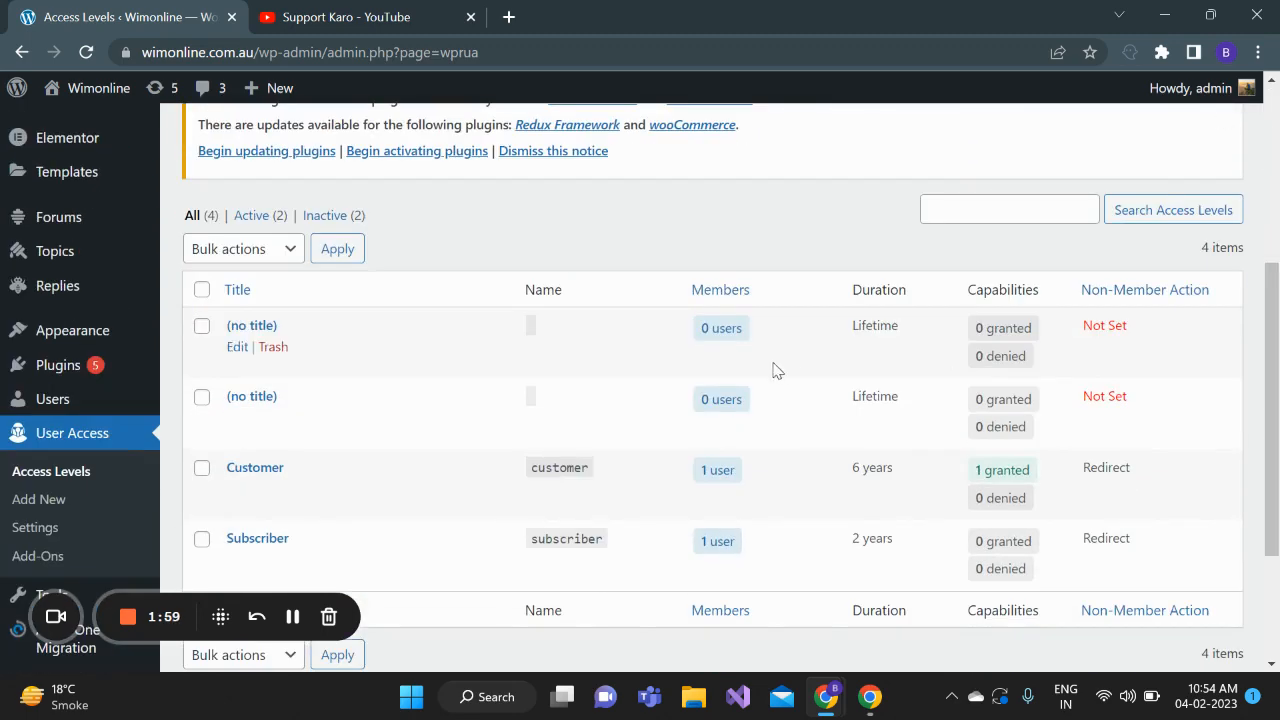
{"action": "left_click", "coordinate": [271, 350]}
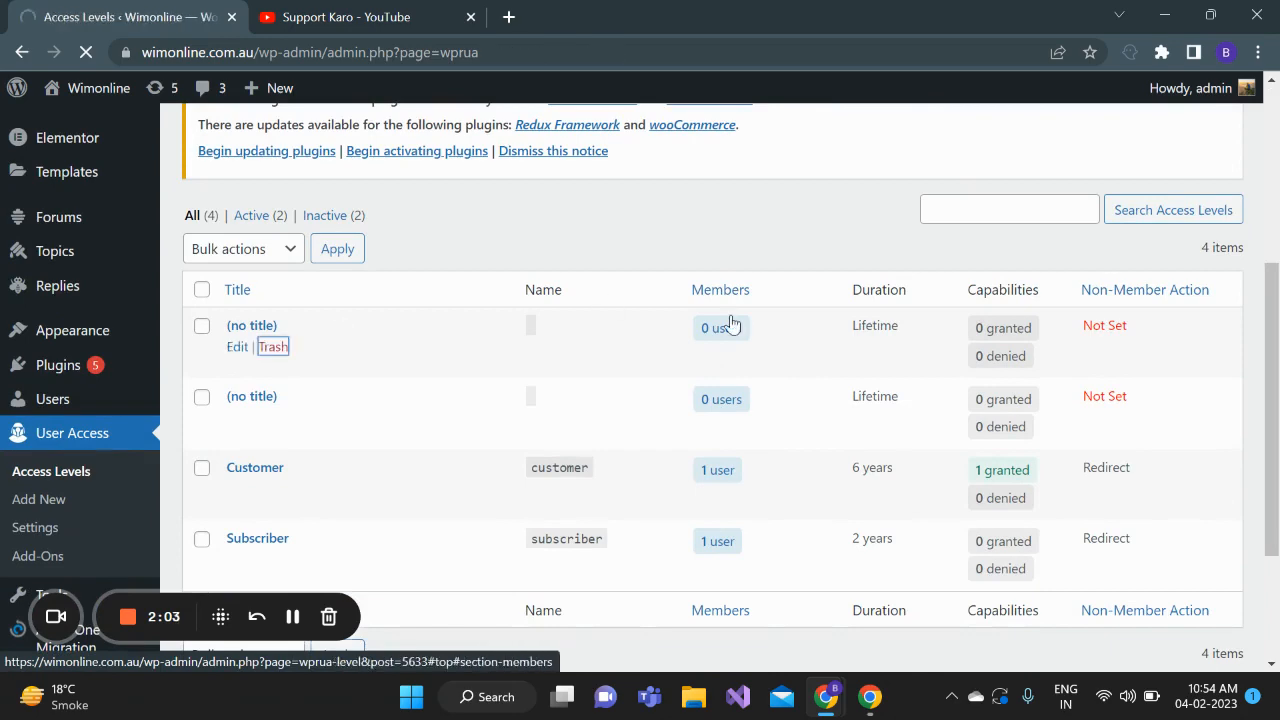
{"action": "scroll", "coordinate": [357, 420], "scroll_direction": "down", "scroll_amount": 4}
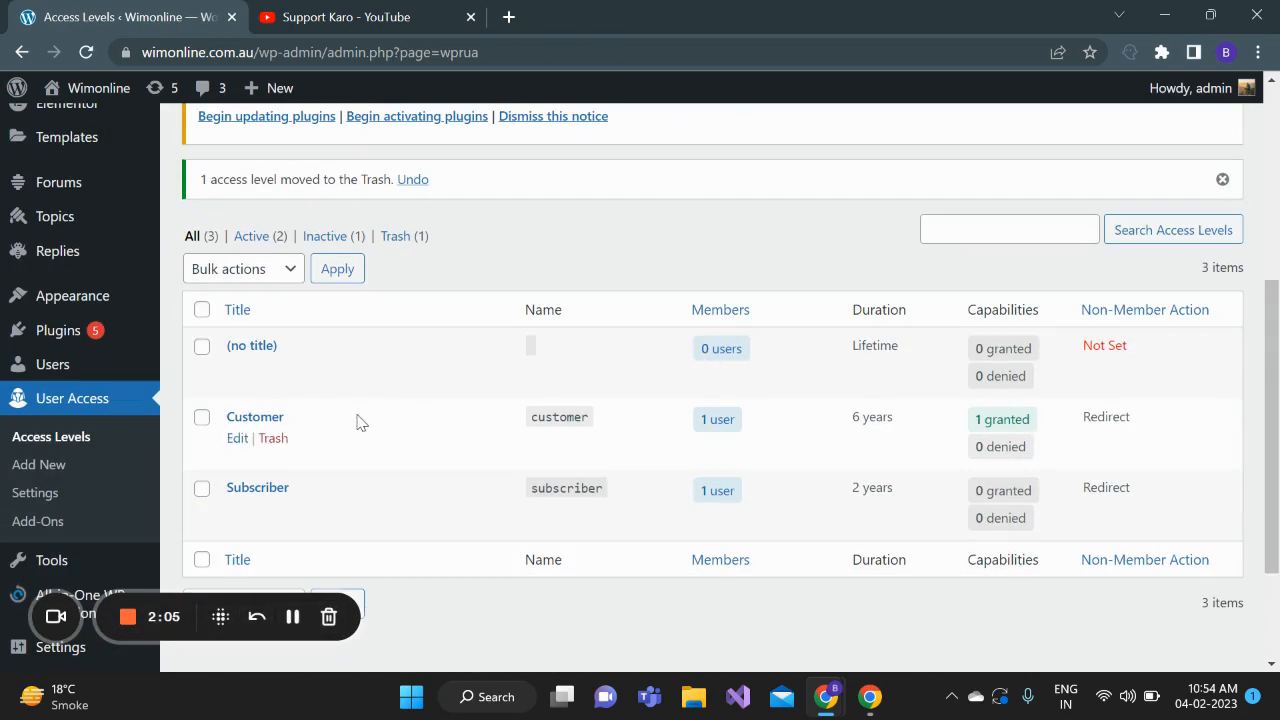
{"action": "left_click", "coordinate": [271, 366]}
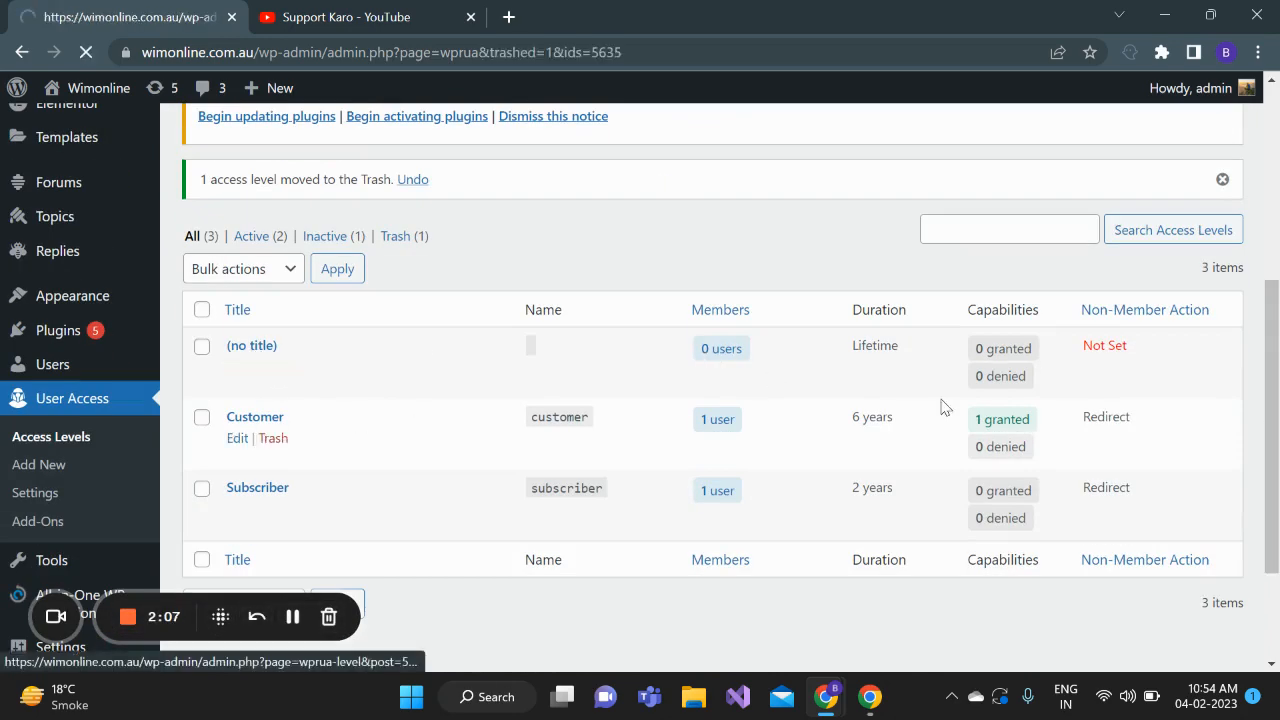
{"action": "scroll", "coordinate": [1274, 370], "scroll_direction": "down", "scroll_amount": 2}
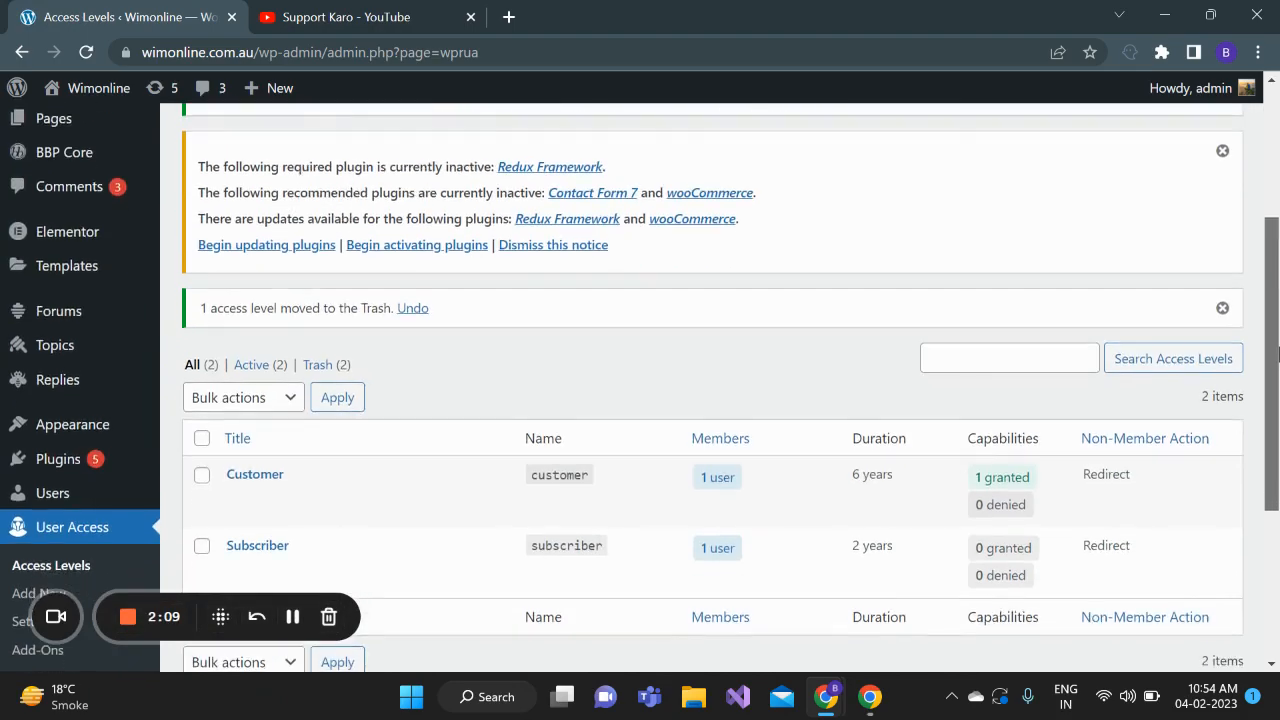
Start a new access level and title it User.
{"action": "left_click_drag", "start_coordinate": [1276, 335], "coordinate": [1276, 405]}
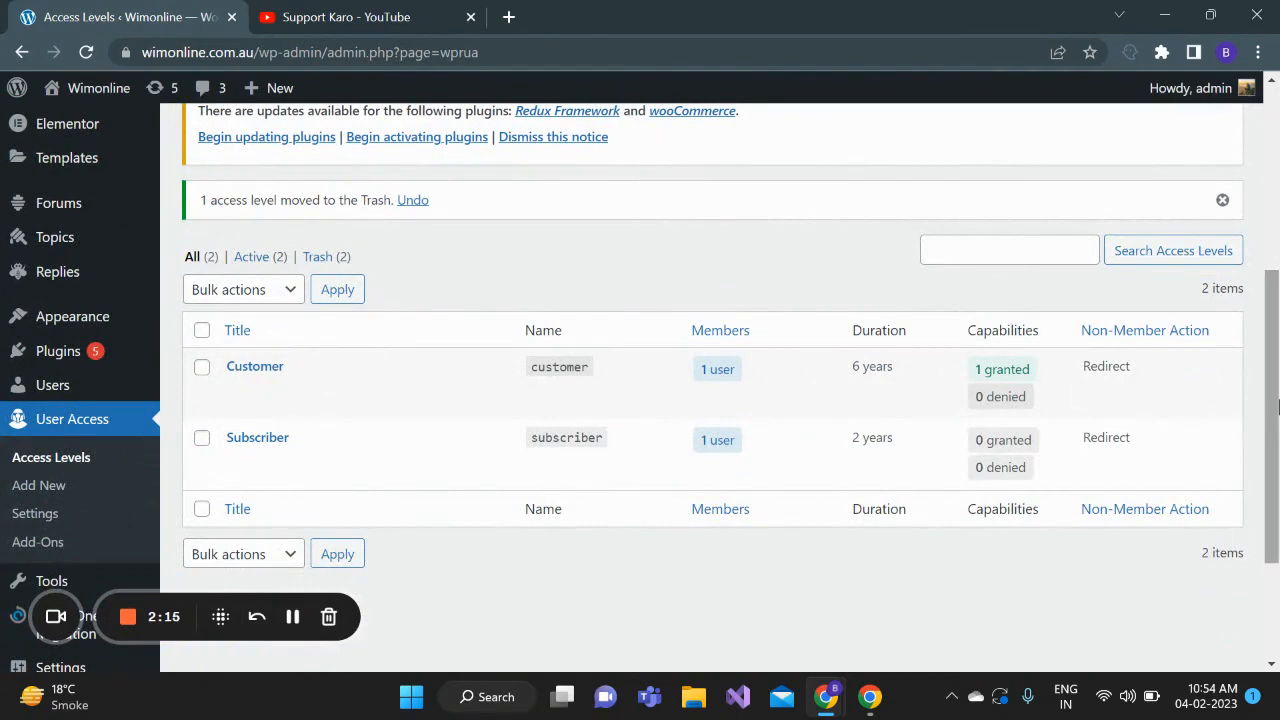
{"action": "left_click_drag", "start_coordinate": [1276, 405], "coordinate": [1277, 214]}
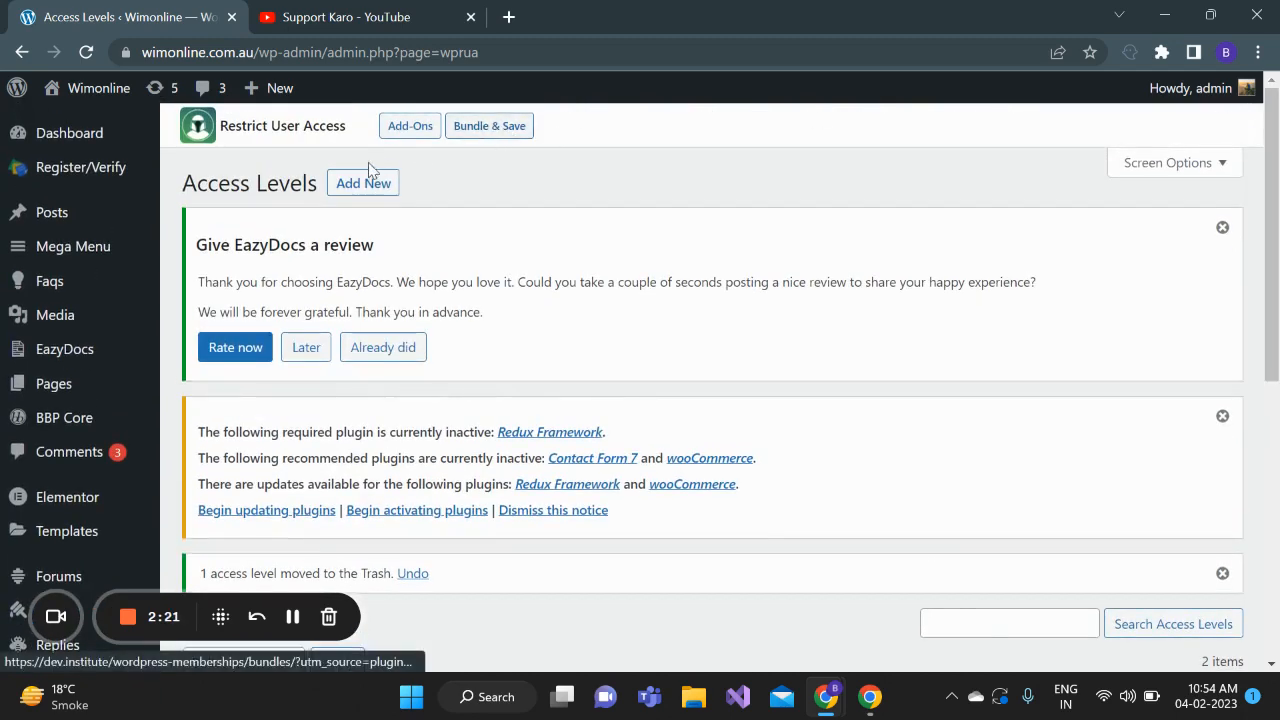
{"action": "left_click", "coordinate": [357, 190]}
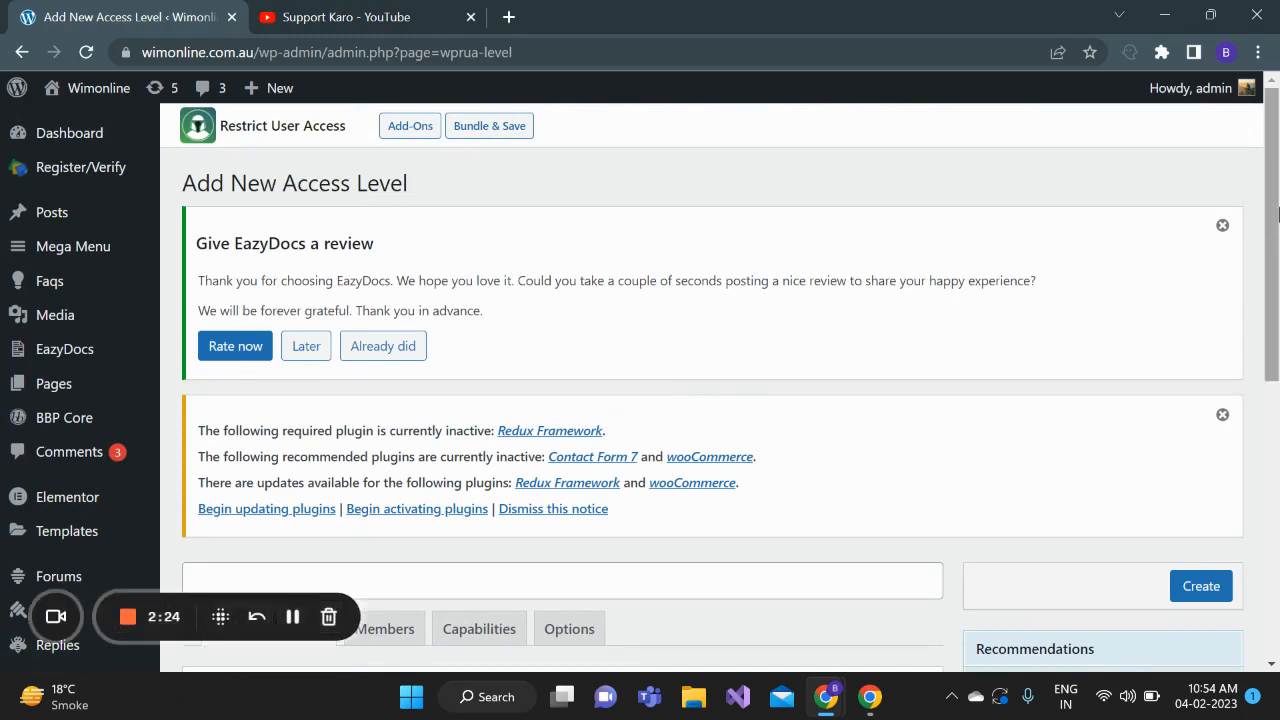
{"action": "left_click_drag", "start_coordinate": [1277, 245], "coordinate": [1277, 415]}
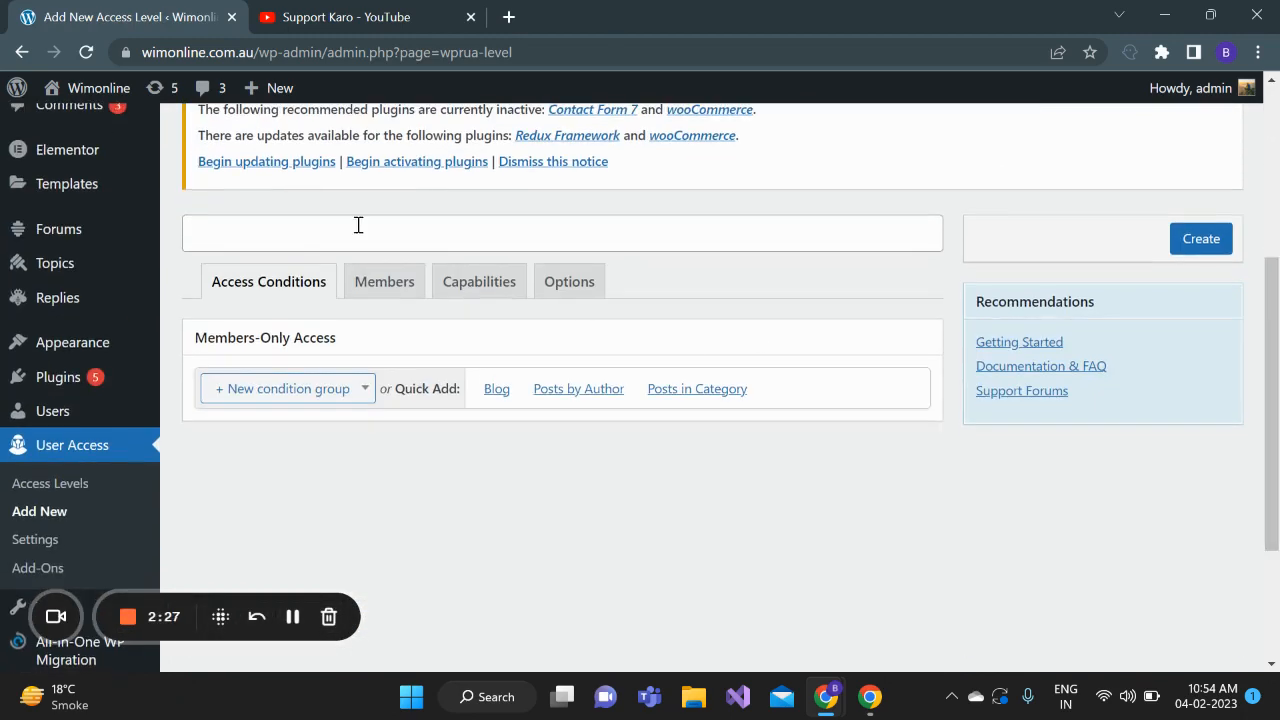
{"action": "left_click", "coordinate": [346, 219]}
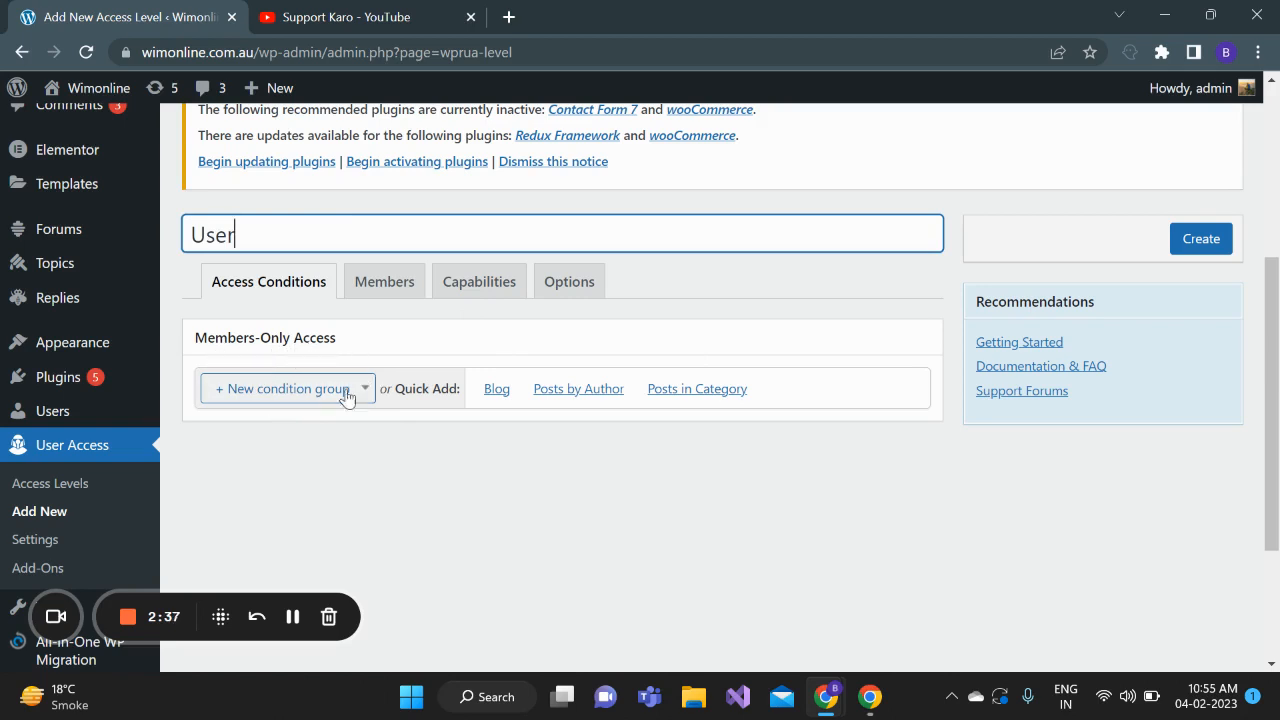
Add a condition group for Pages to the members-only access and open its list of selectable pages.
{"action": "left_click", "coordinate": [315, 394]}
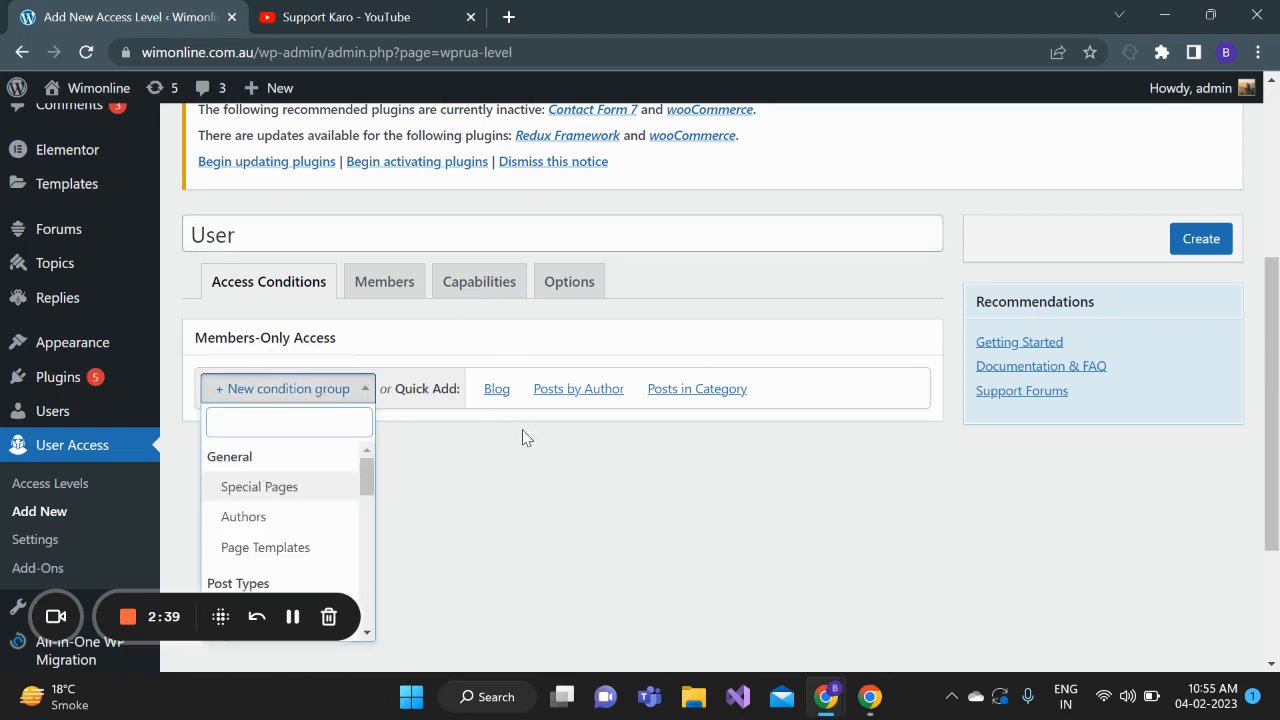
{"action": "scroll", "coordinate": [393, 387], "scroll_direction": "down", "scroll_amount": 2}
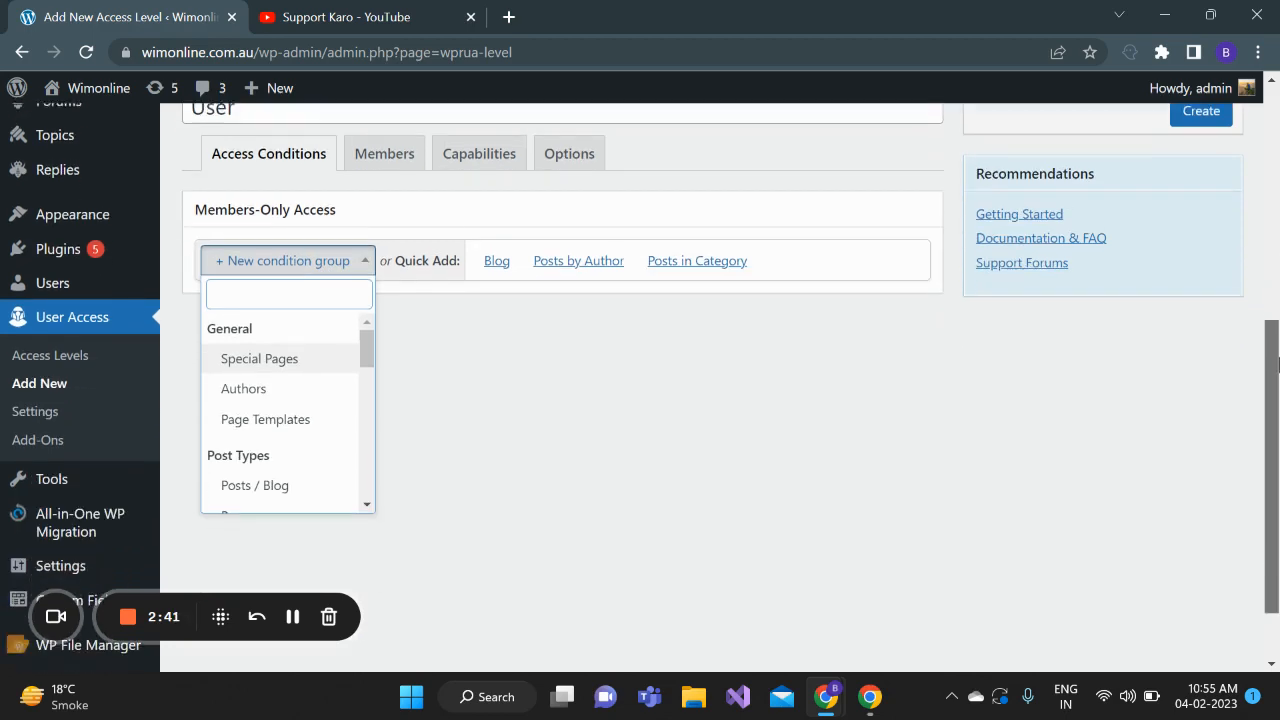
{"action": "left_click_drag", "start_coordinate": [369, 343], "coordinate": [369, 371]}
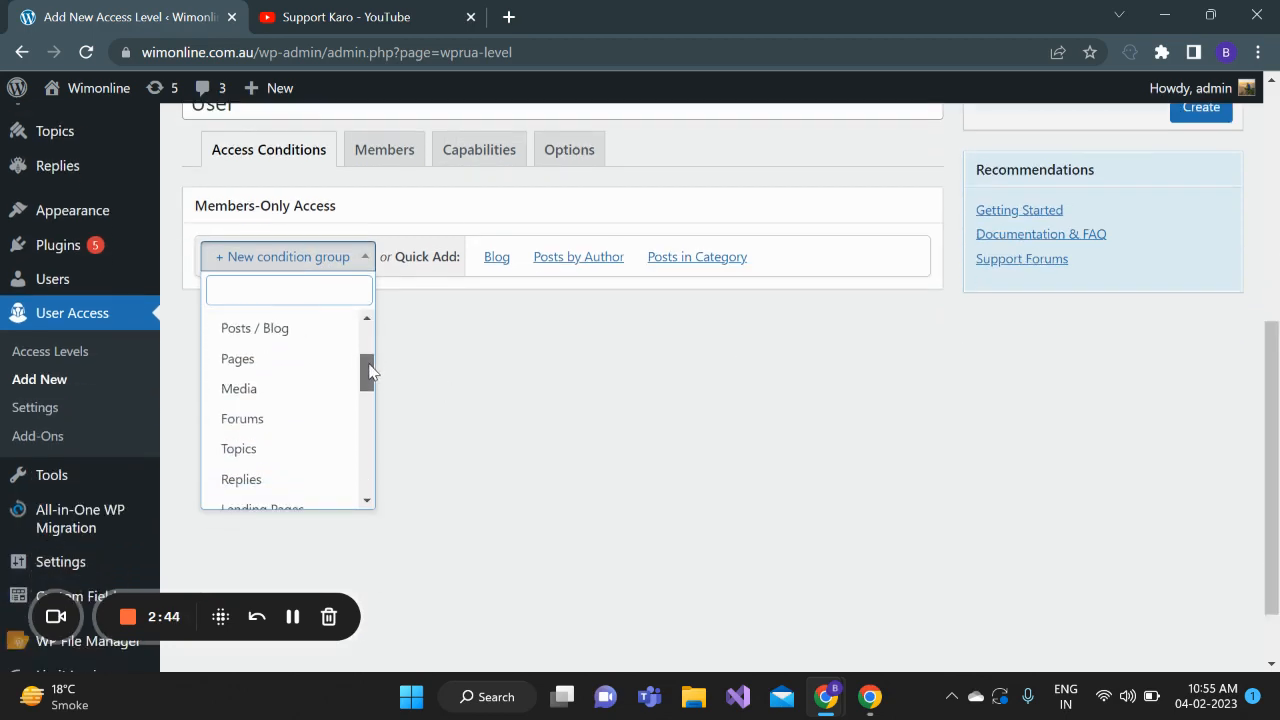
{"action": "left_click", "coordinate": [240, 360]}
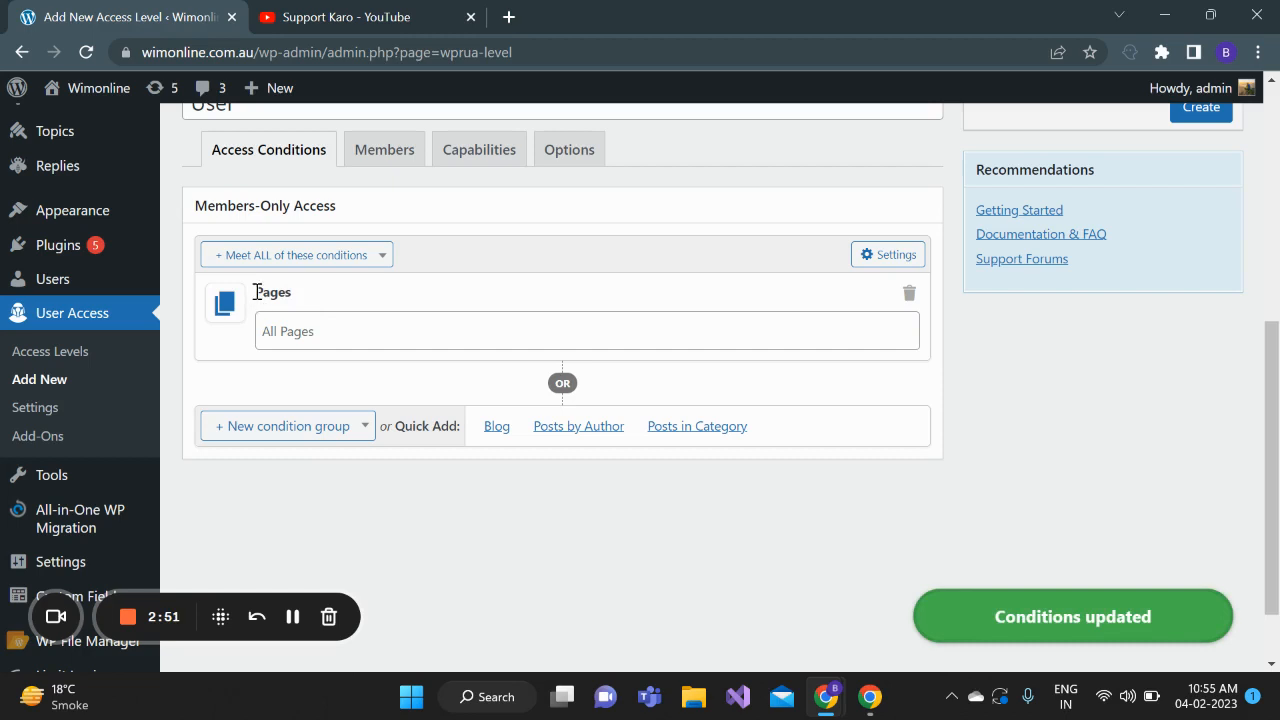
{"action": "left_click_drag", "start_coordinate": [257, 292], "coordinate": [287, 292]}
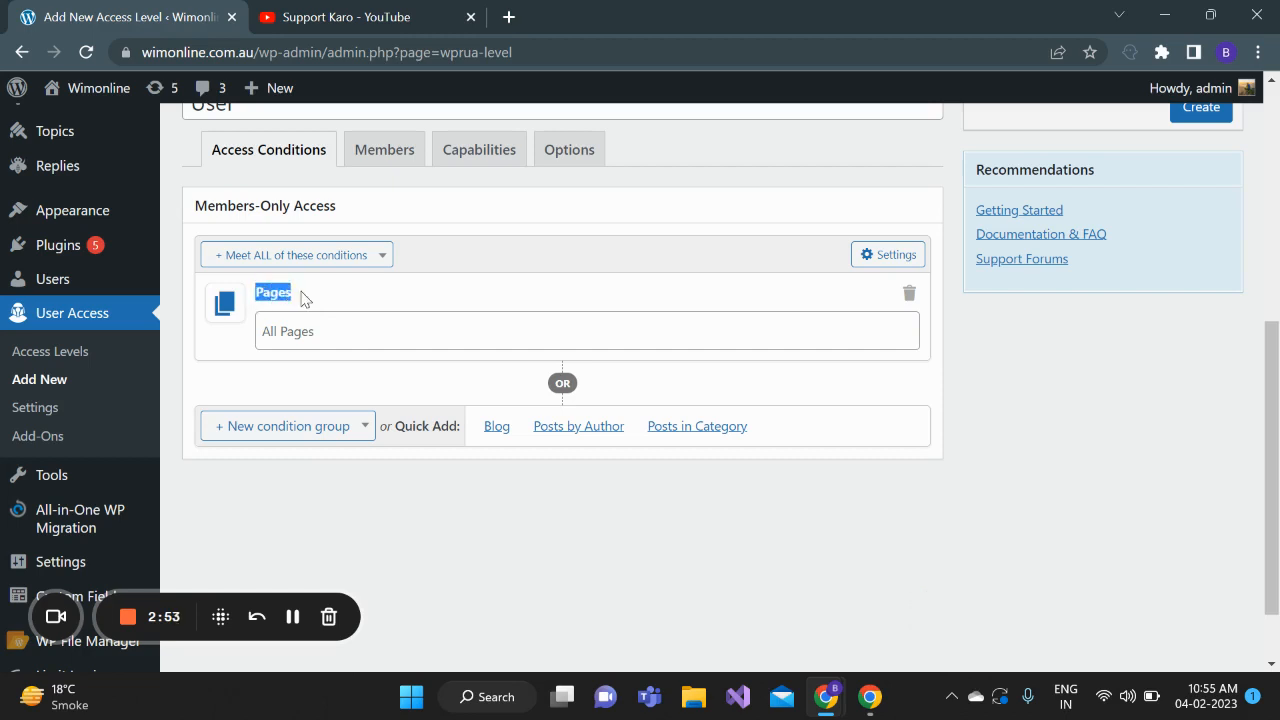
{"action": "left_click", "coordinate": [318, 330]}
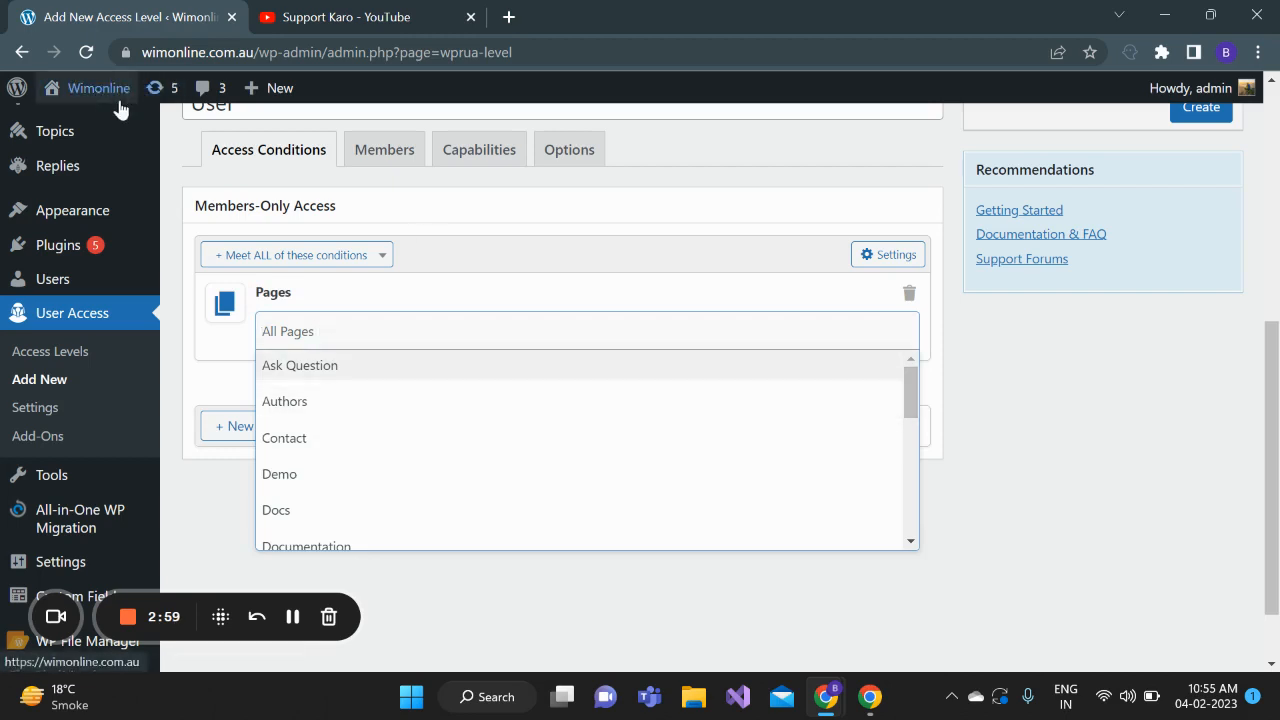
Open the website's front page in a new tab, examine its navigation menu, and return to the access level form.
{"action": "mouse_move", "coordinate": [100, 95]}
{"action": "right_click", "coordinate": [77, 127]}
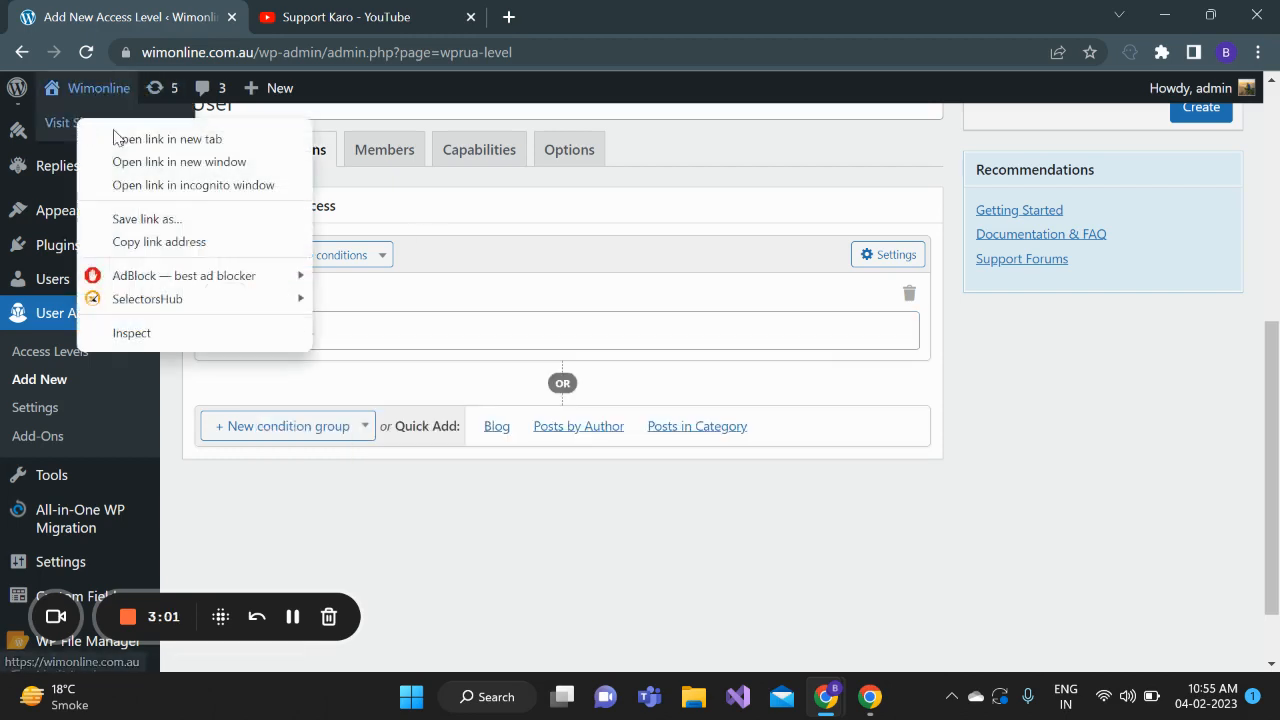
{"action": "left_click", "coordinate": [140, 134]}
{"action": "left_click", "coordinate": [385, 12]}
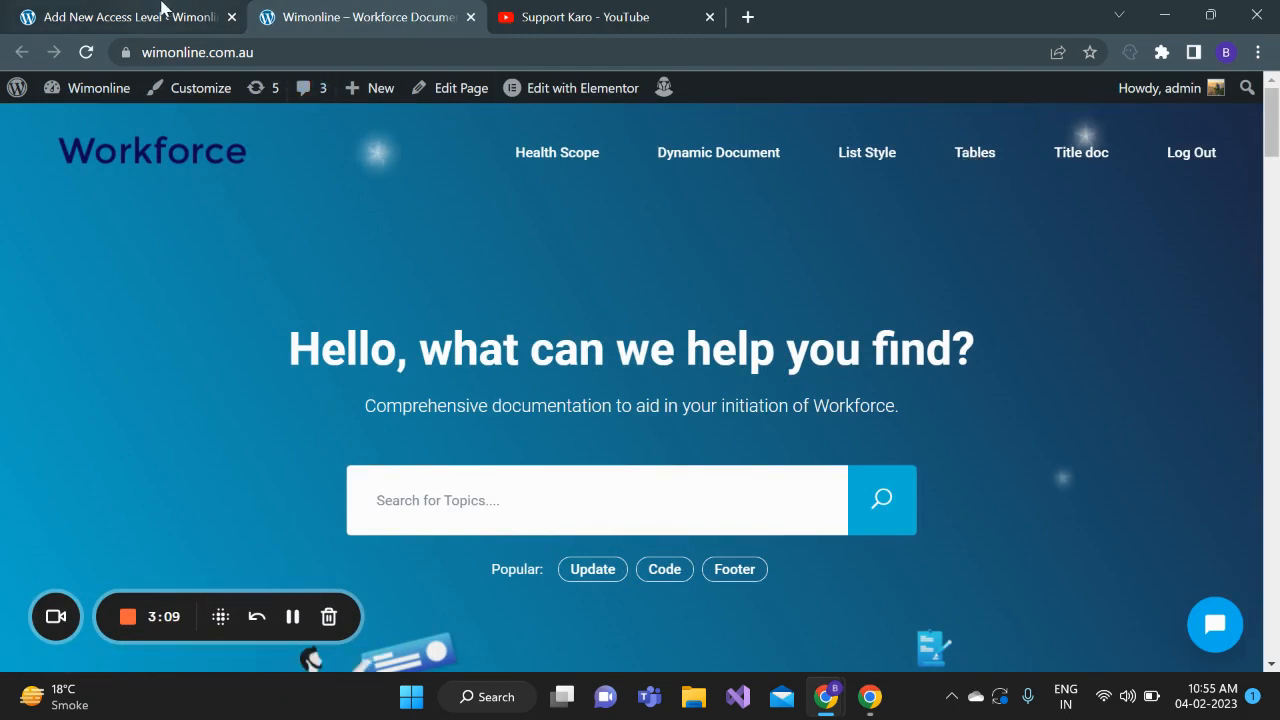
{"action": "left_click", "coordinate": [165, 10]}
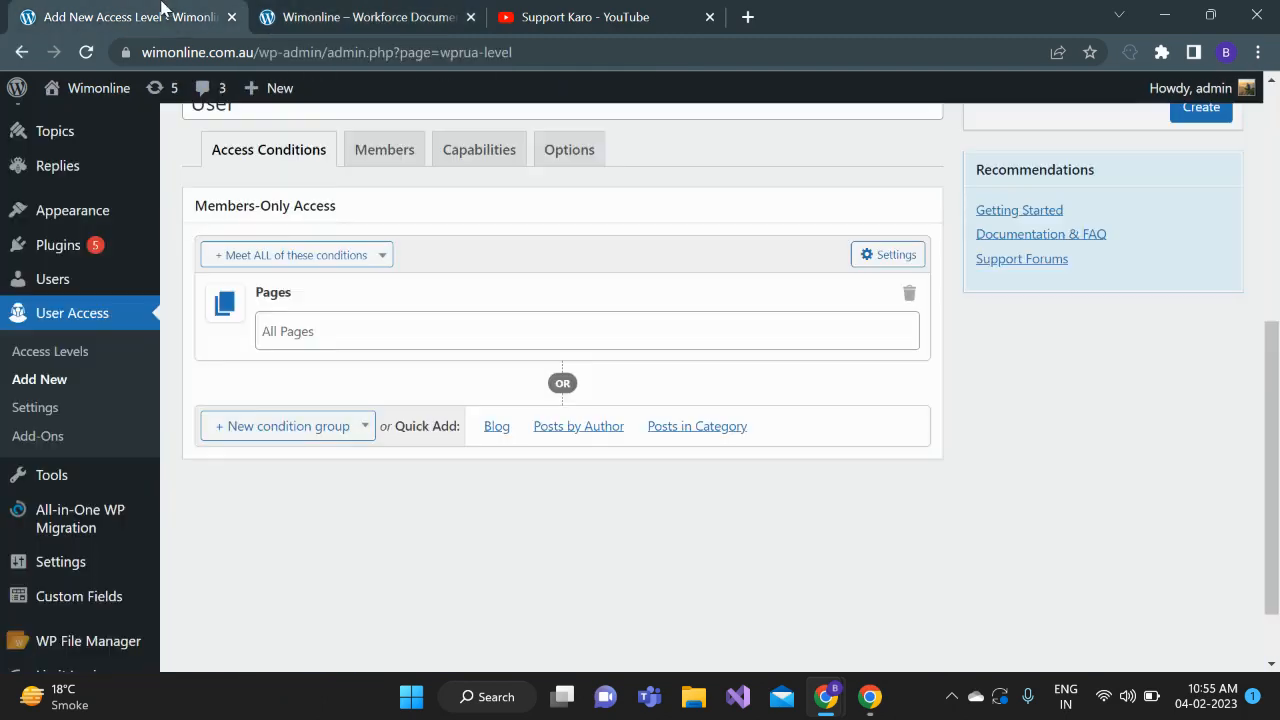
Look for table in the Pages condition, clear the search text and delete the Pages condition.
{"action": "left_click", "coordinate": [339, 323]}
{"action": "type", "text": "table"}
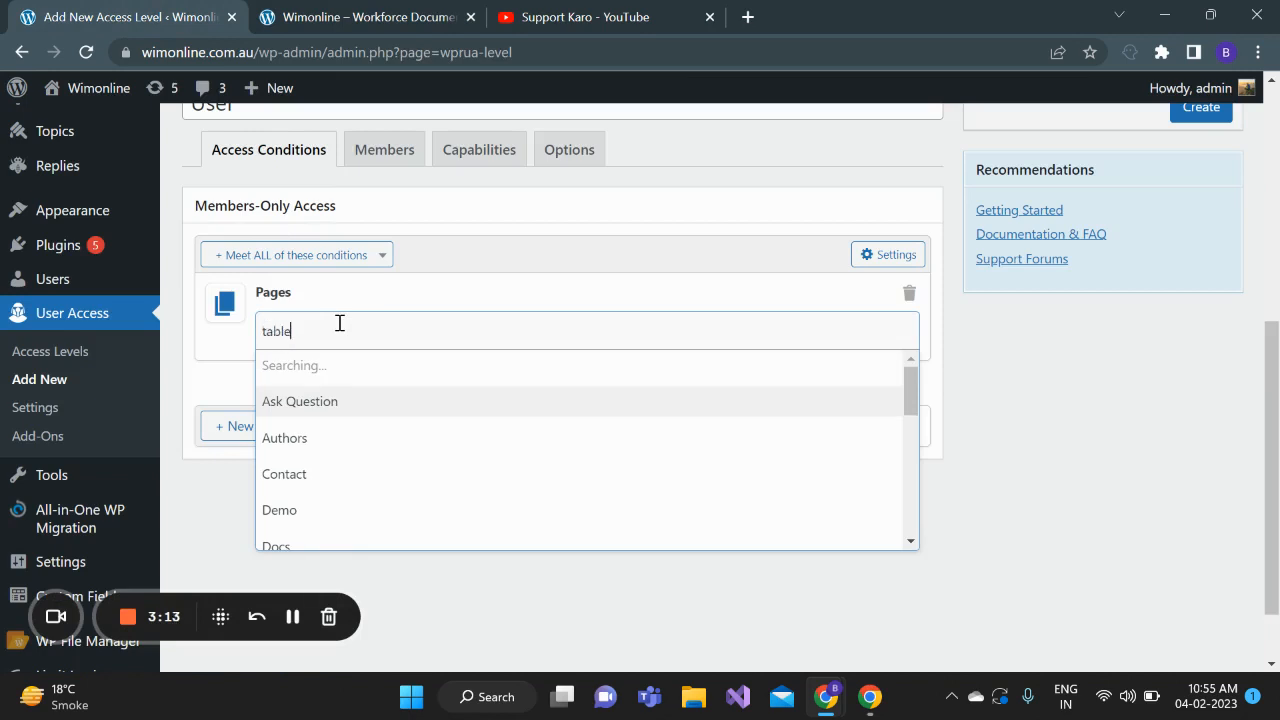
{"action": "key", "text": "BackSpace"}
{"action": "key", "text": "BackSpace"}
{"action": "key", "text": "BackSpace"}
{"action": "key", "text": "BackSpace"}
{"action": "key", "text": "BackSpace"}
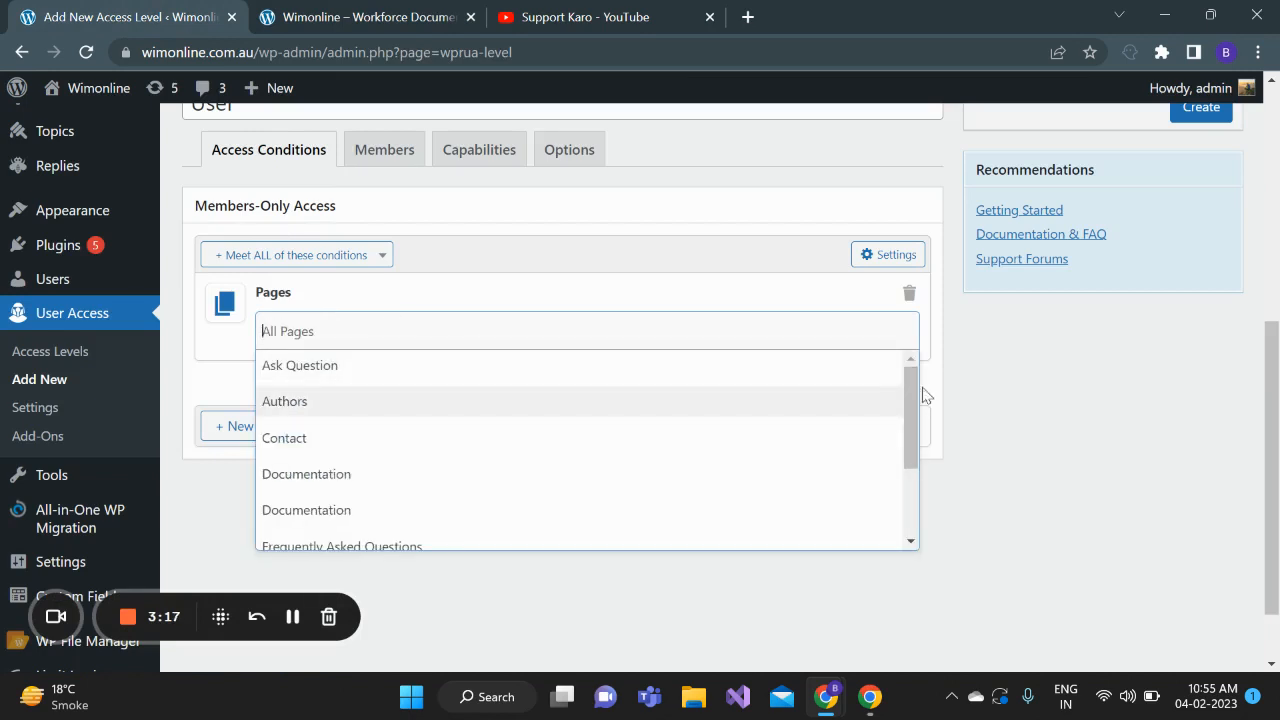
{"action": "left_click_drag", "start_coordinate": [909, 382], "coordinate": [897, 297]}
{"action": "left_click", "coordinate": [909, 292]}
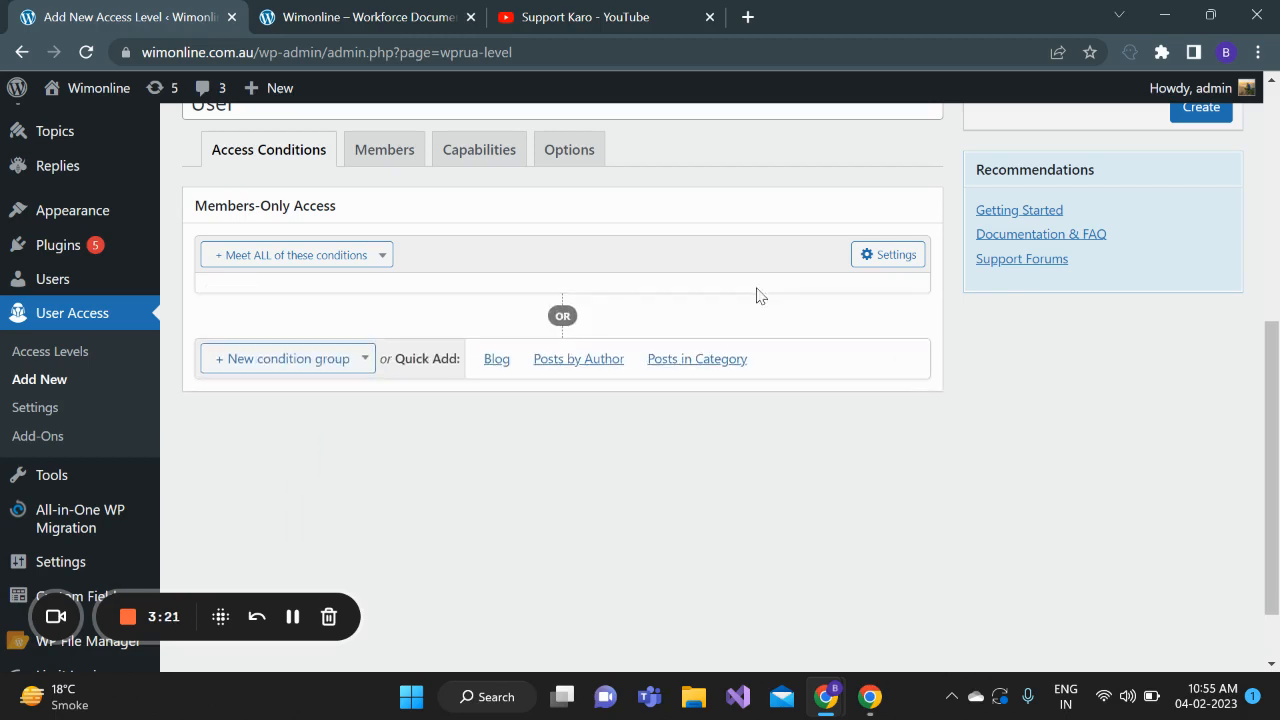
Add a condition group for Docs to the members-only access, look for table in it and select Table Widget.
{"action": "left_click", "coordinate": [325, 258]}
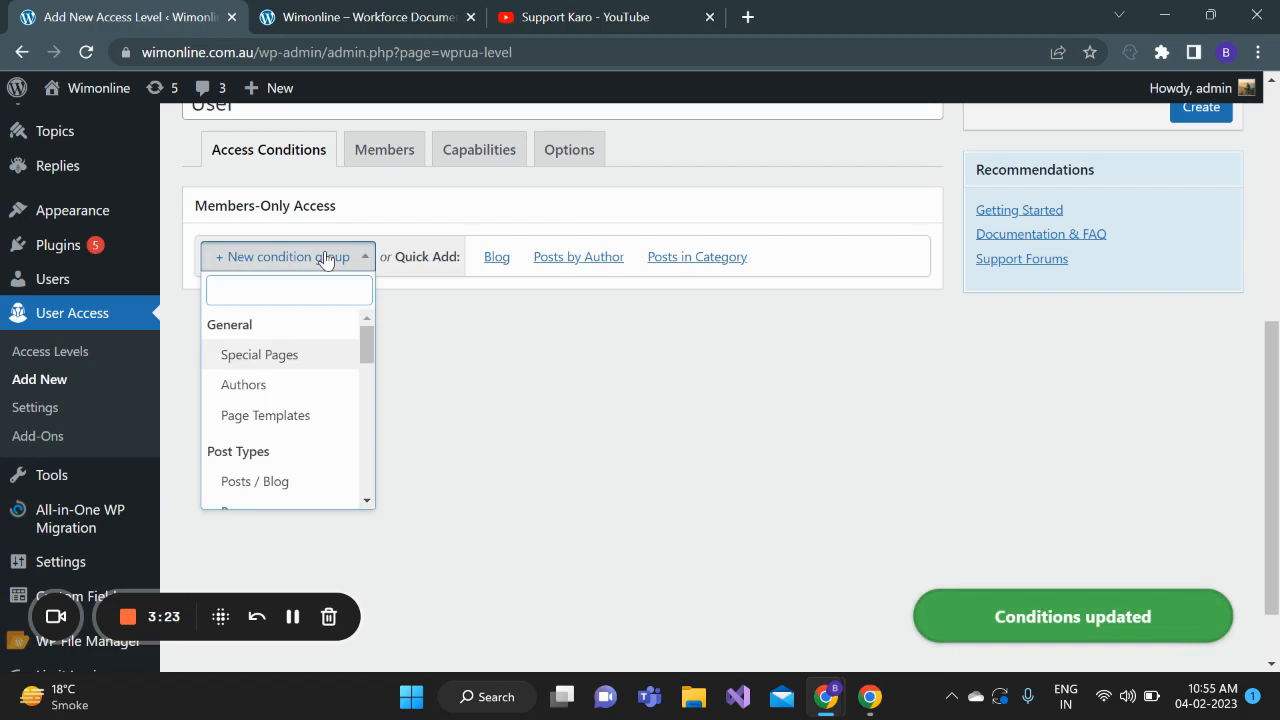
{"action": "left_click_drag", "start_coordinate": [366, 333], "coordinate": [367, 400]}
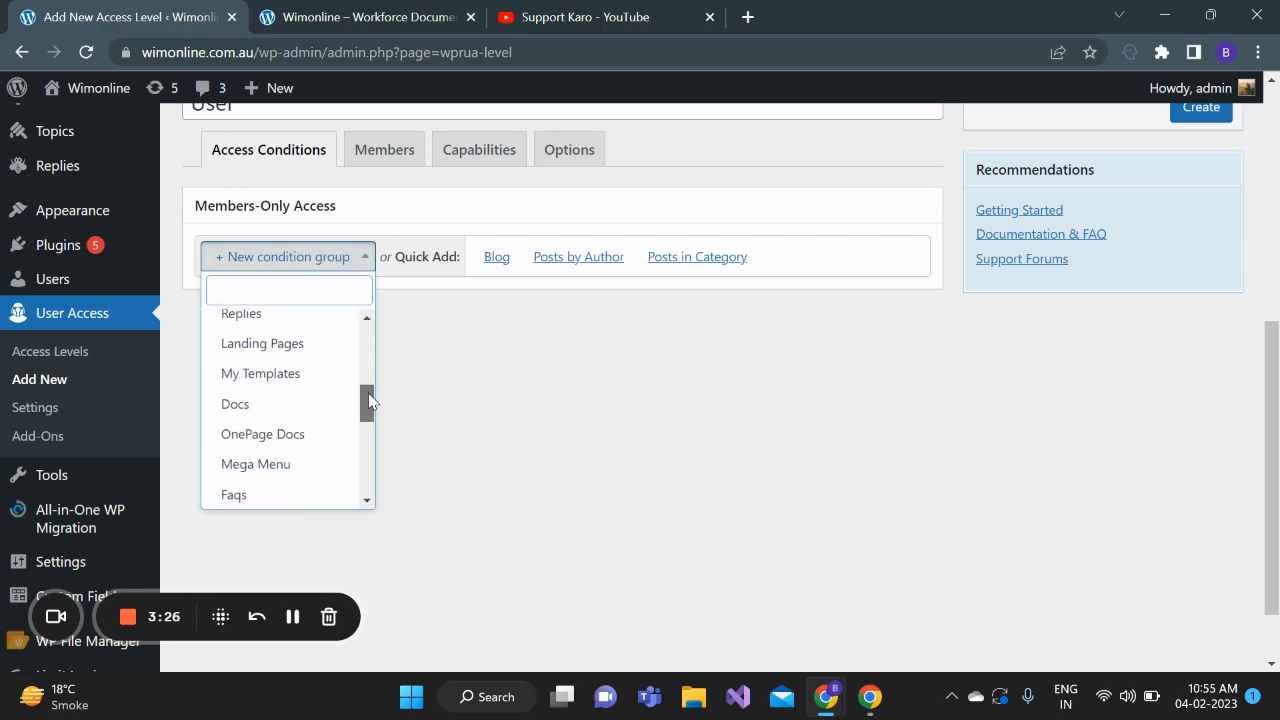
{"action": "left_click", "coordinate": [266, 409]}
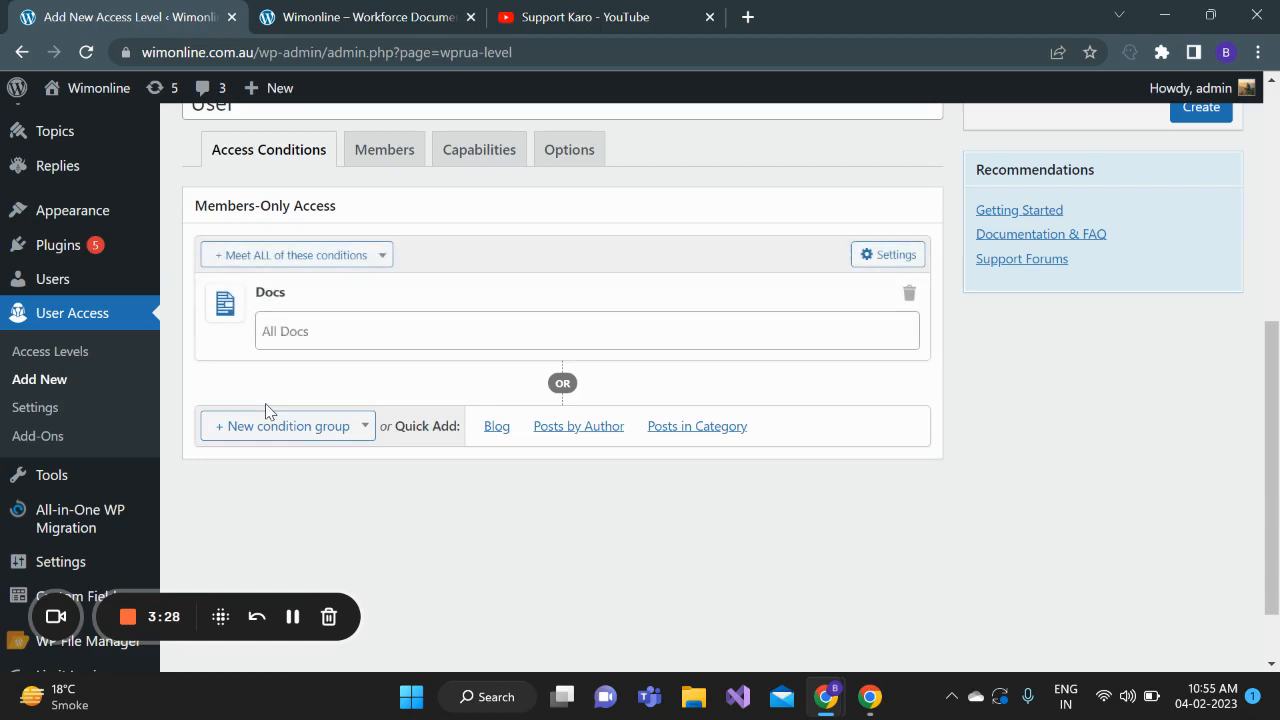
{"action": "left_click", "coordinate": [379, 341]}
{"action": "type", "text": "table"}
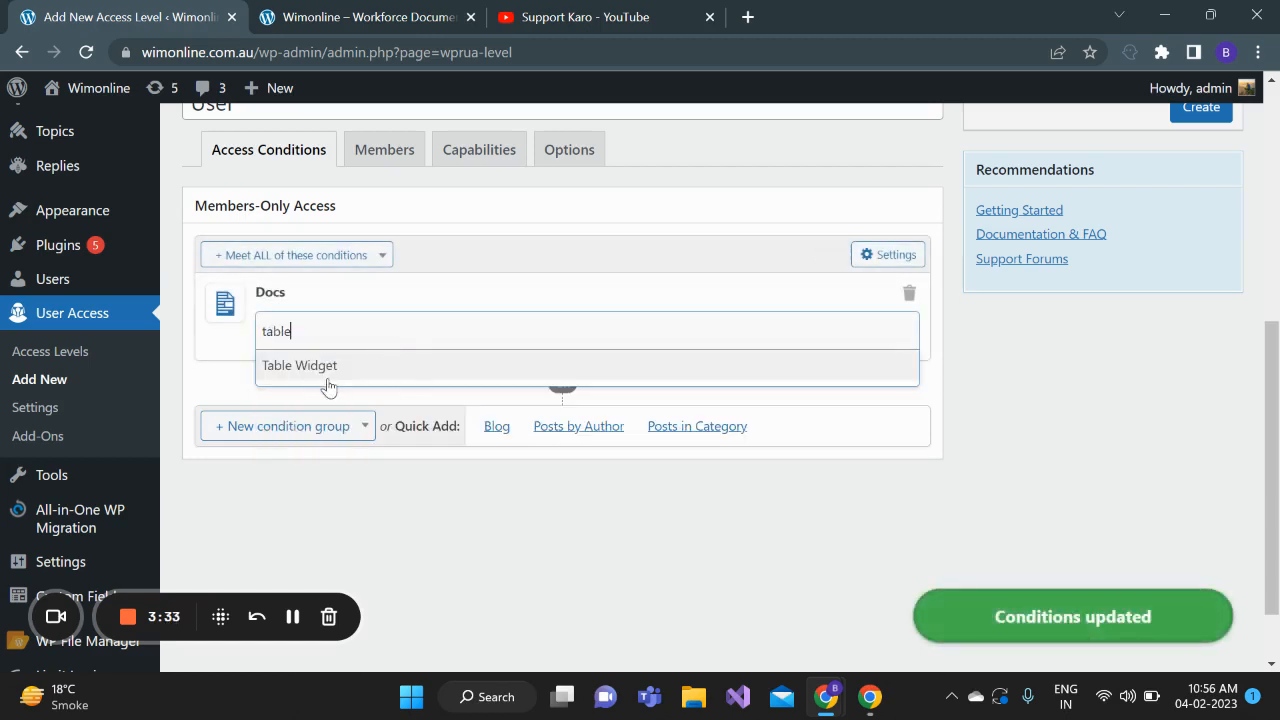
{"action": "left_click", "coordinate": [318, 367]}
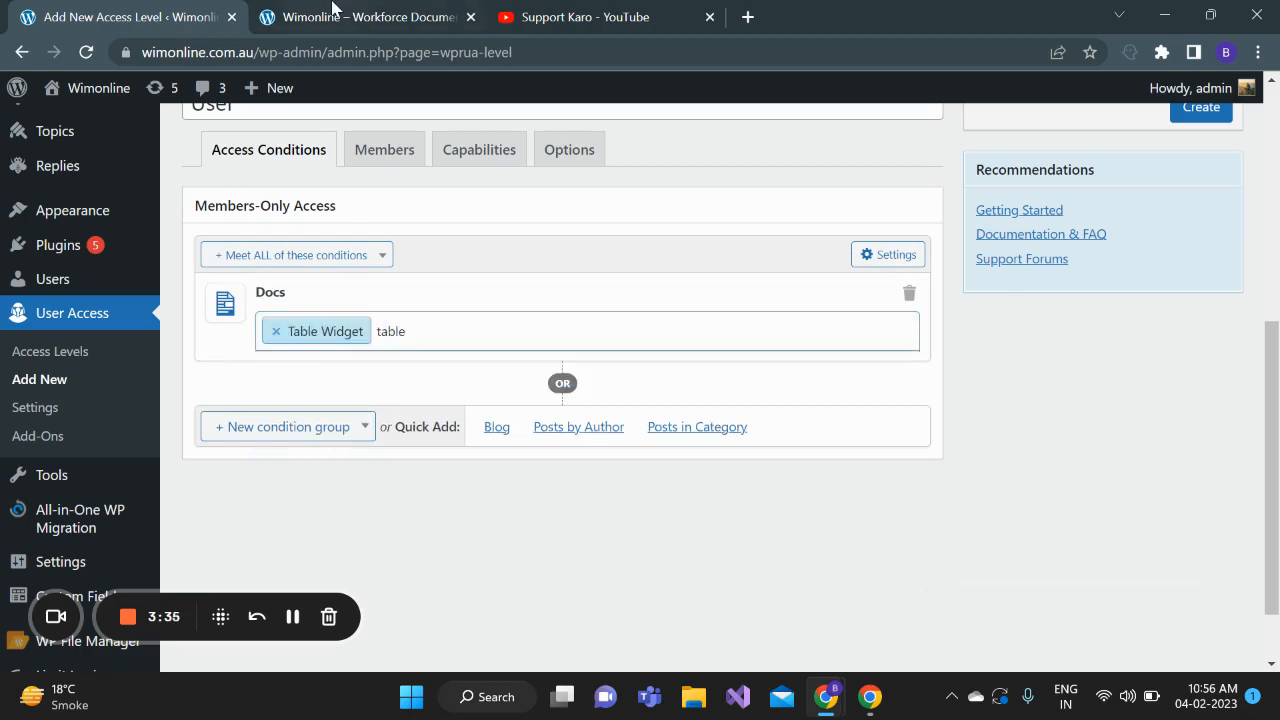
Compare the links in the website's navigation menu with the selectable documents of the Docs condition.
{"action": "left_click", "coordinate": [333, 8]}
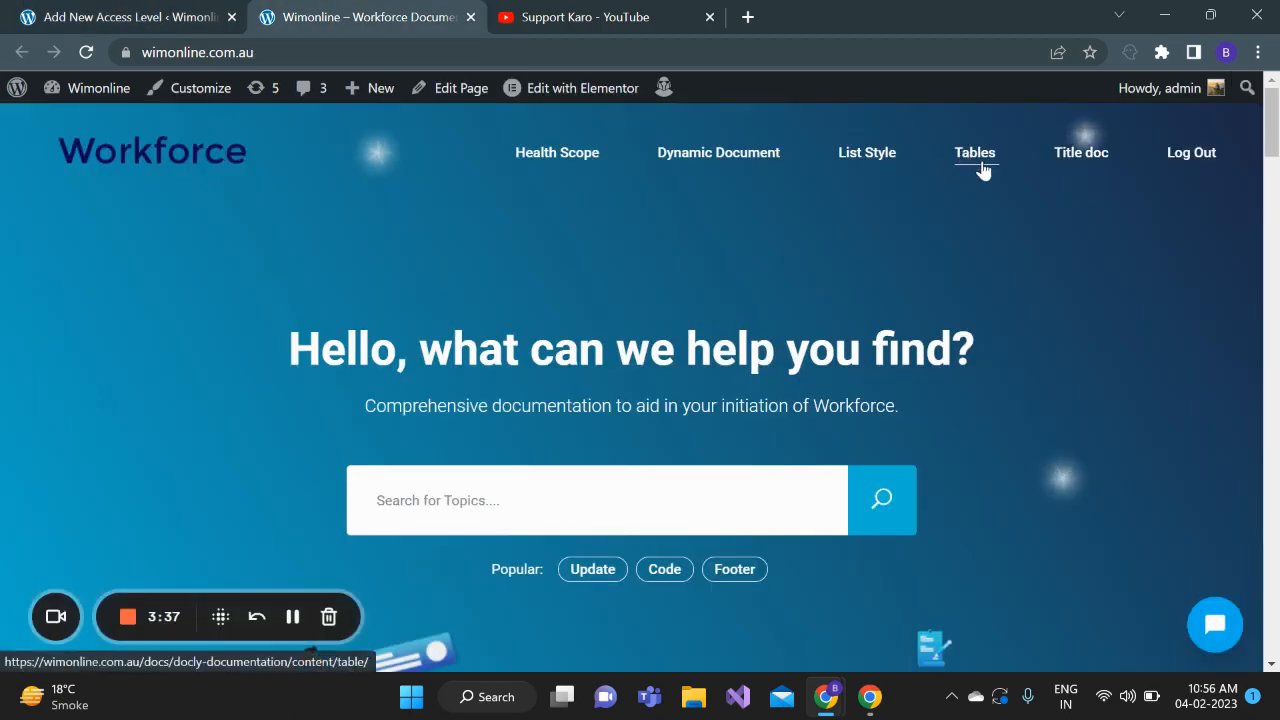
{"action": "left_click", "coordinate": [155, 12]}
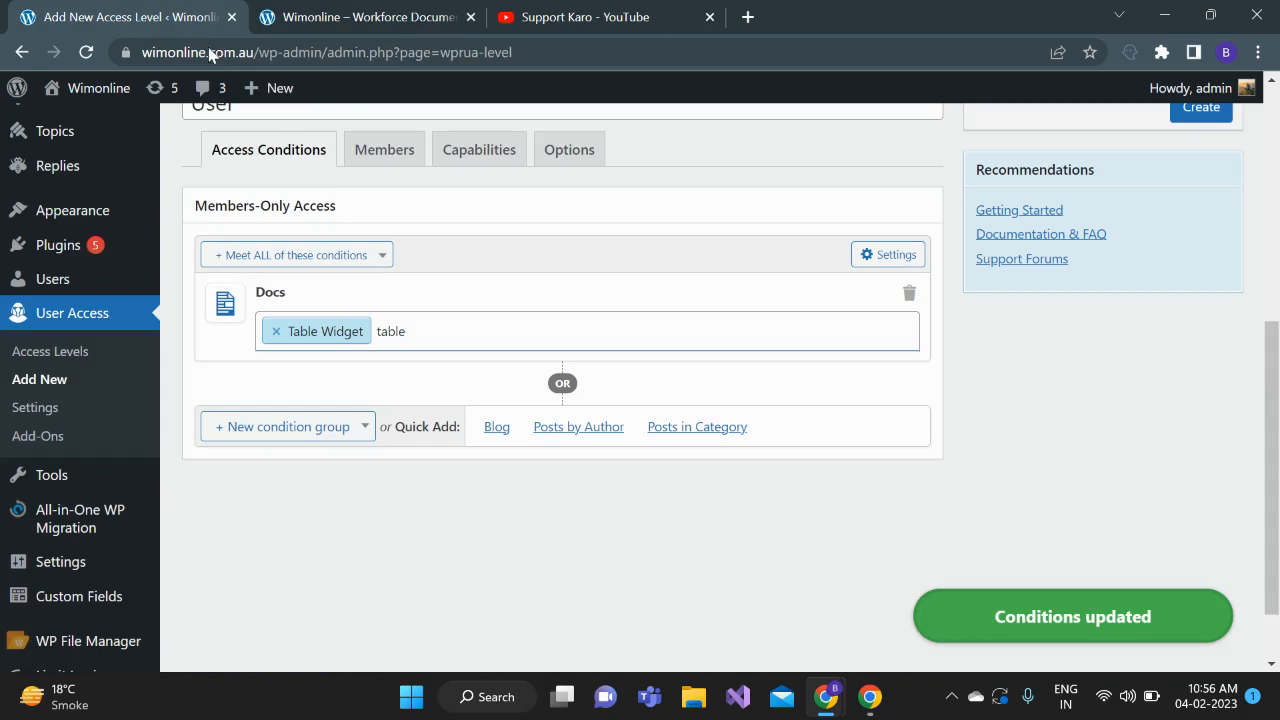
{"action": "left_click", "coordinate": [408, 324]}
{"action": "left_click", "coordinate": [435, 330]}
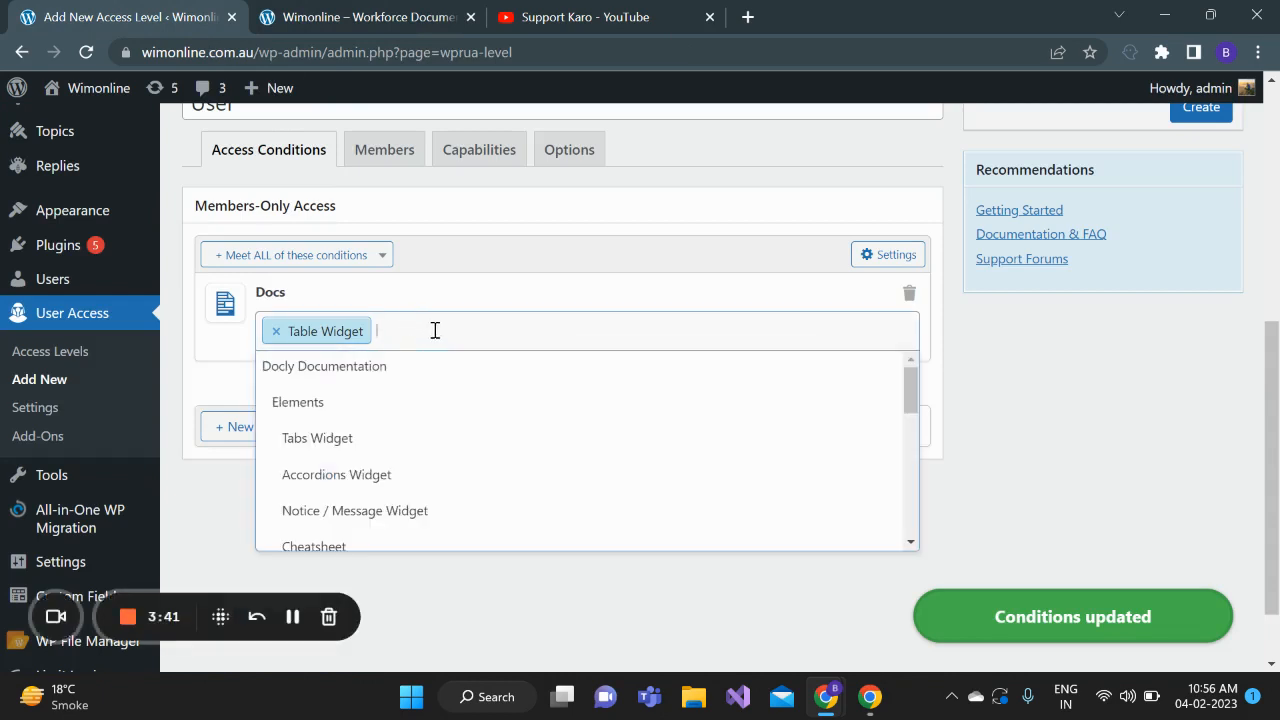
{"action": "left_click_drag", "start_coordinate": [913, 378], "coordinate": [913, 395]}
{"action": "left_click", "coordinate": [365, 10]}
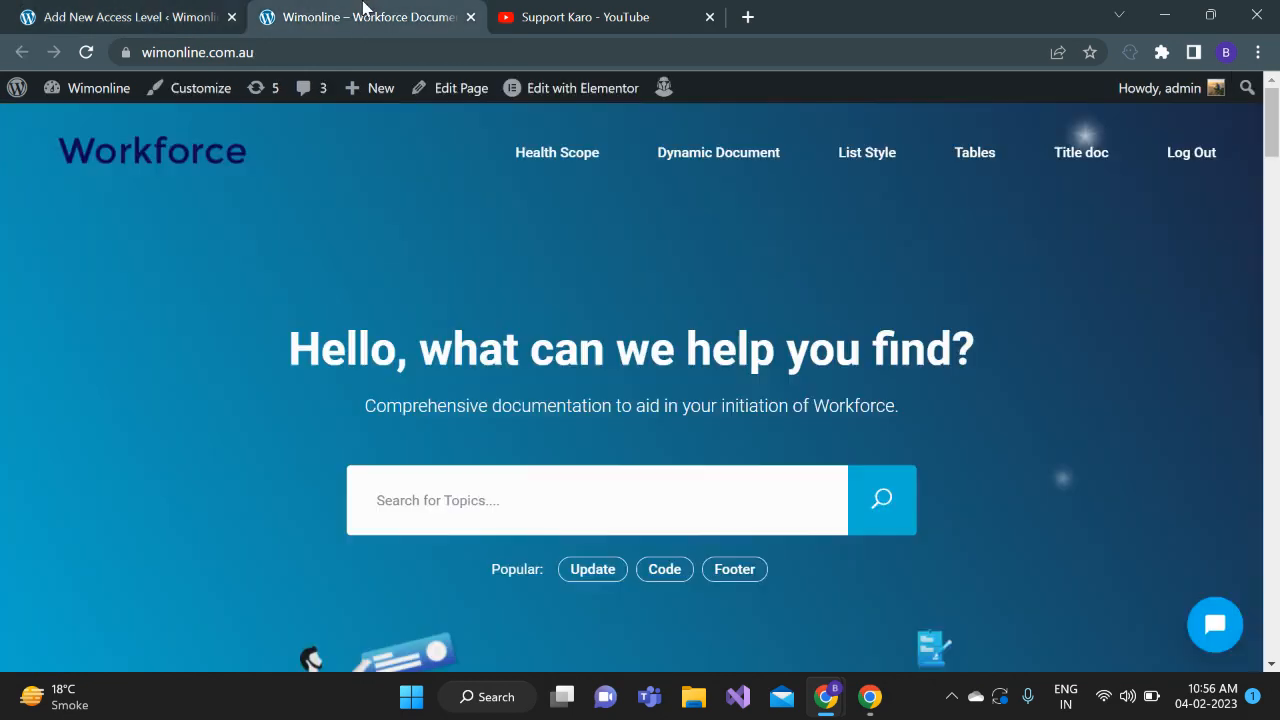
{"action": "left_click", "coordinate": [113, 12]}
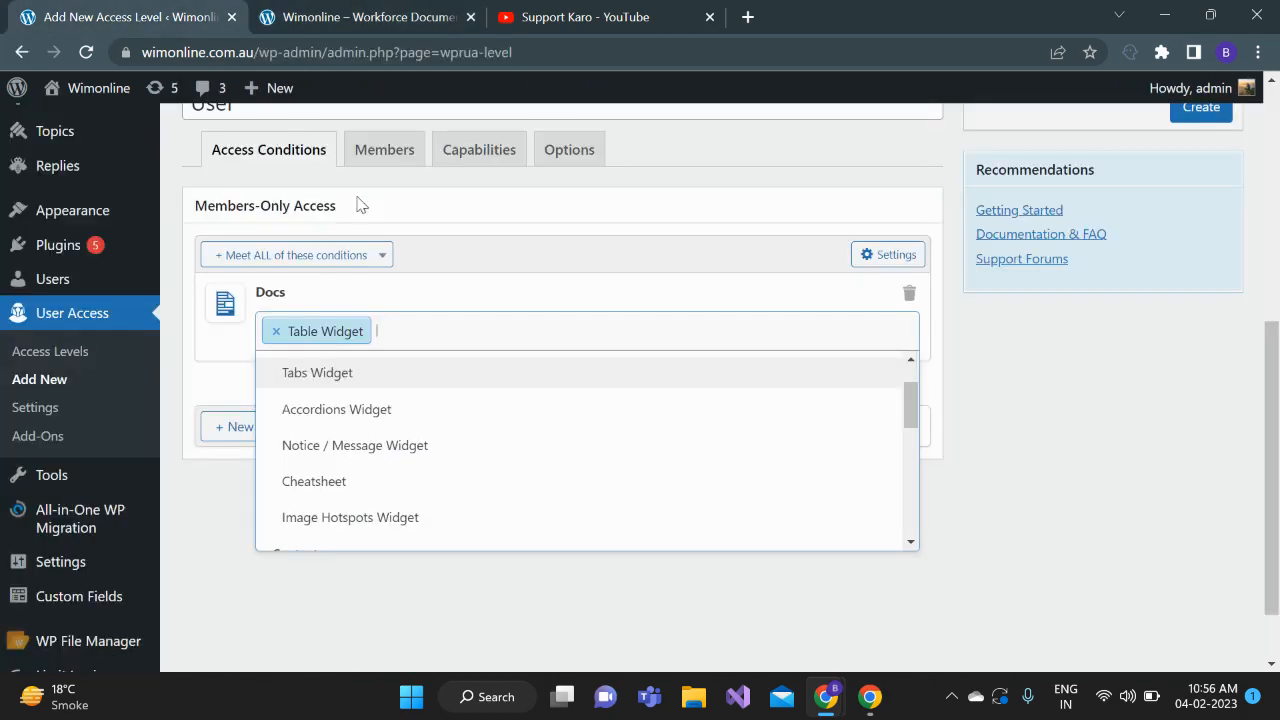
{"action": "mouse_move", "coordinate": [910, 403]}
{"action": "left_mouse_down"}
{"action": "mouse_move", "coordinate": [910, 391]}
{"action": "mouse_move", "coordinate": [908, 417]}
{"action": "mouse_move", "coordinate": [907, 389]}
{"action": "mouse_move", "coordinate": [910, 438]}
{"action": "left_mouse_up"}
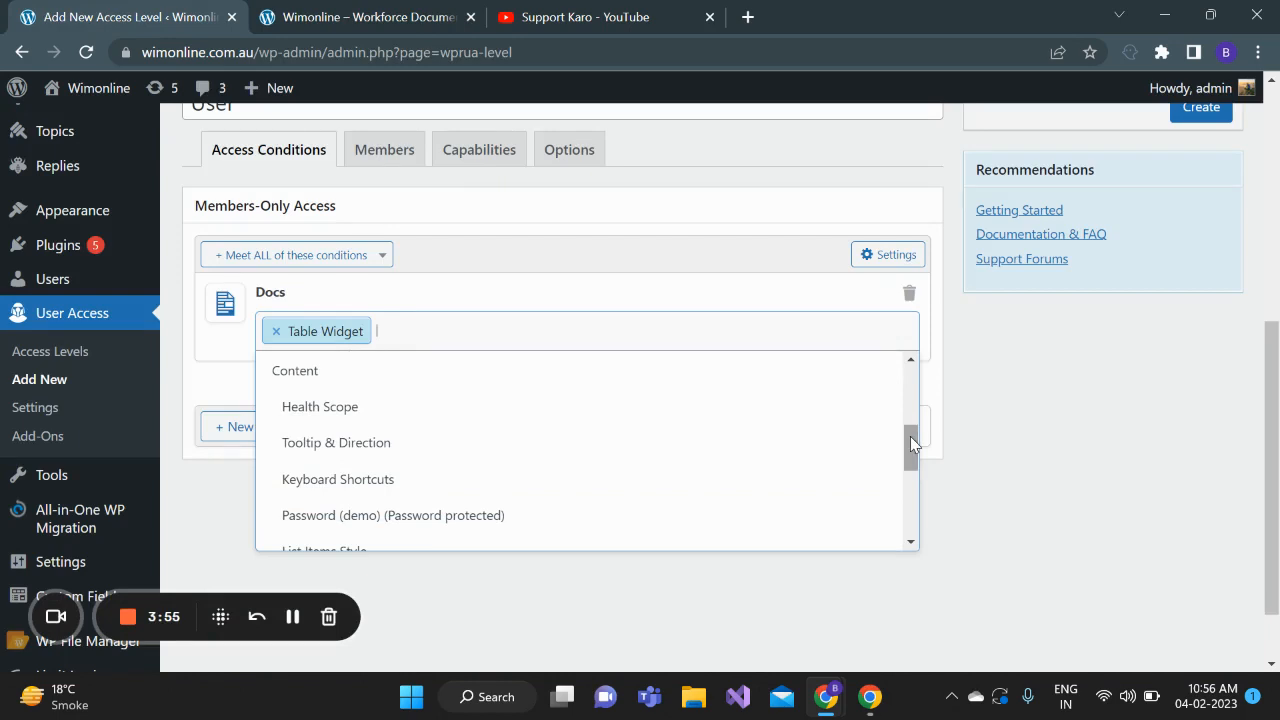
{"action": "left_click_drag", "start_coordinate": [911, 447], "coordinate": [915, 526]}
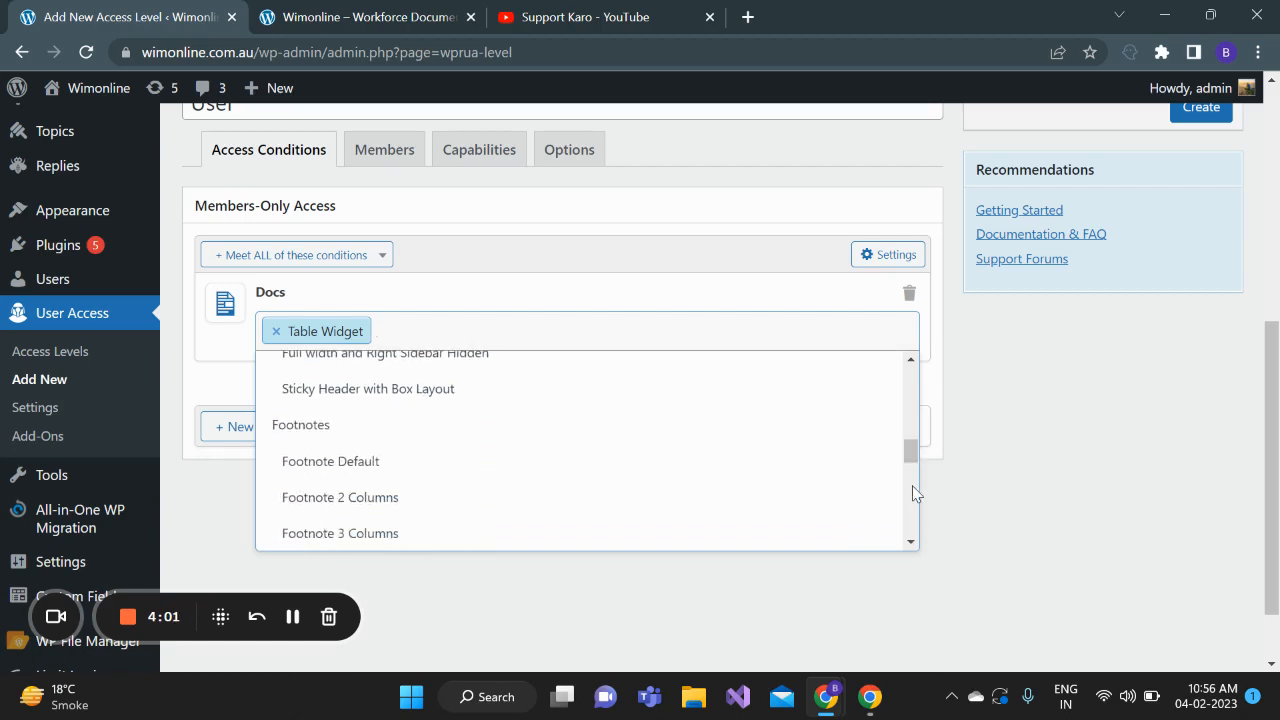
{"action": "left_click_drag", "start_coordinate": [909, 470], "coordinate": [883, 325]}
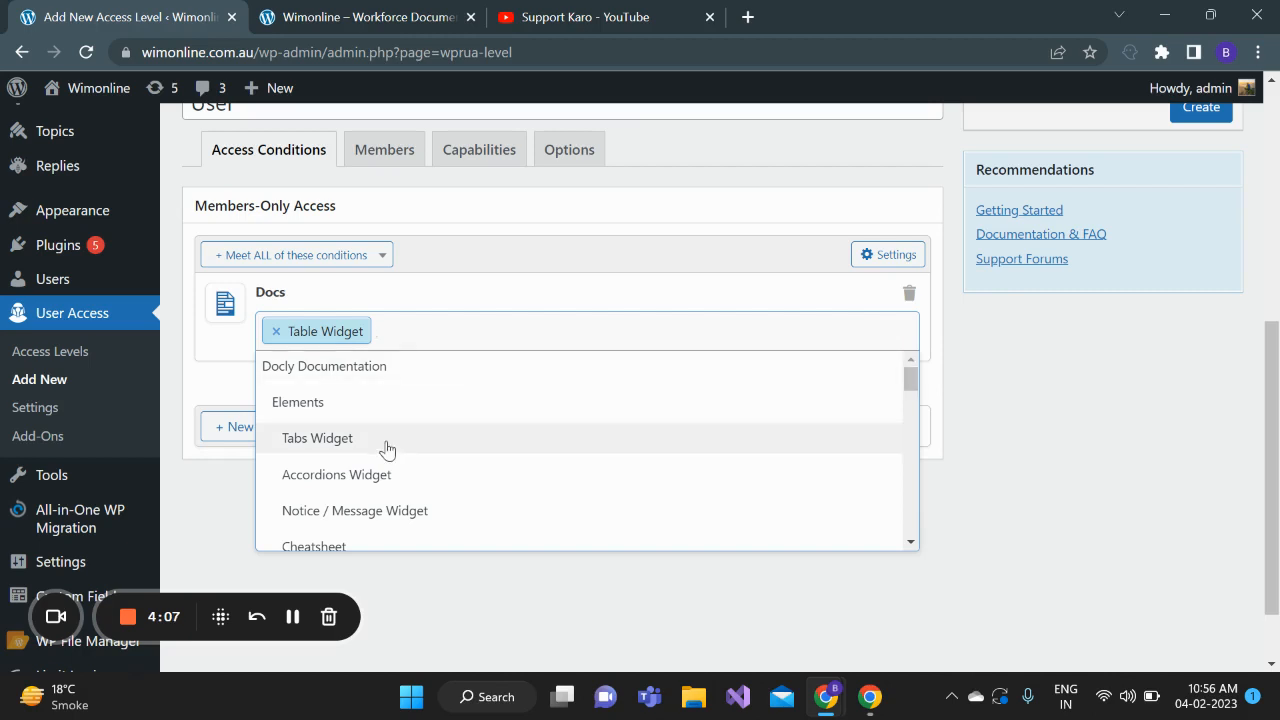
Add Tabs Widget and Accordions Widget to the Docs condition and remove Table Widget from it.
{"action": "left_click", "coordinate": [332, 450]}
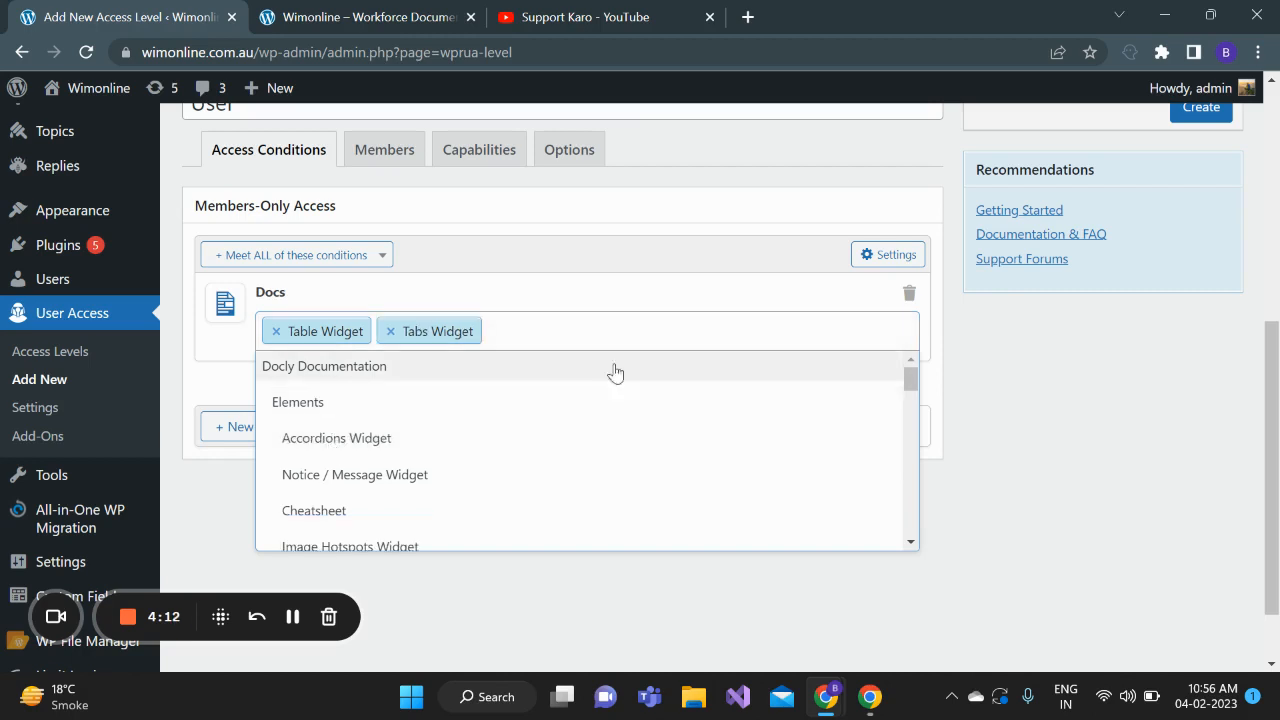
{"action": "left_click", "coordinate": [338, 450]}
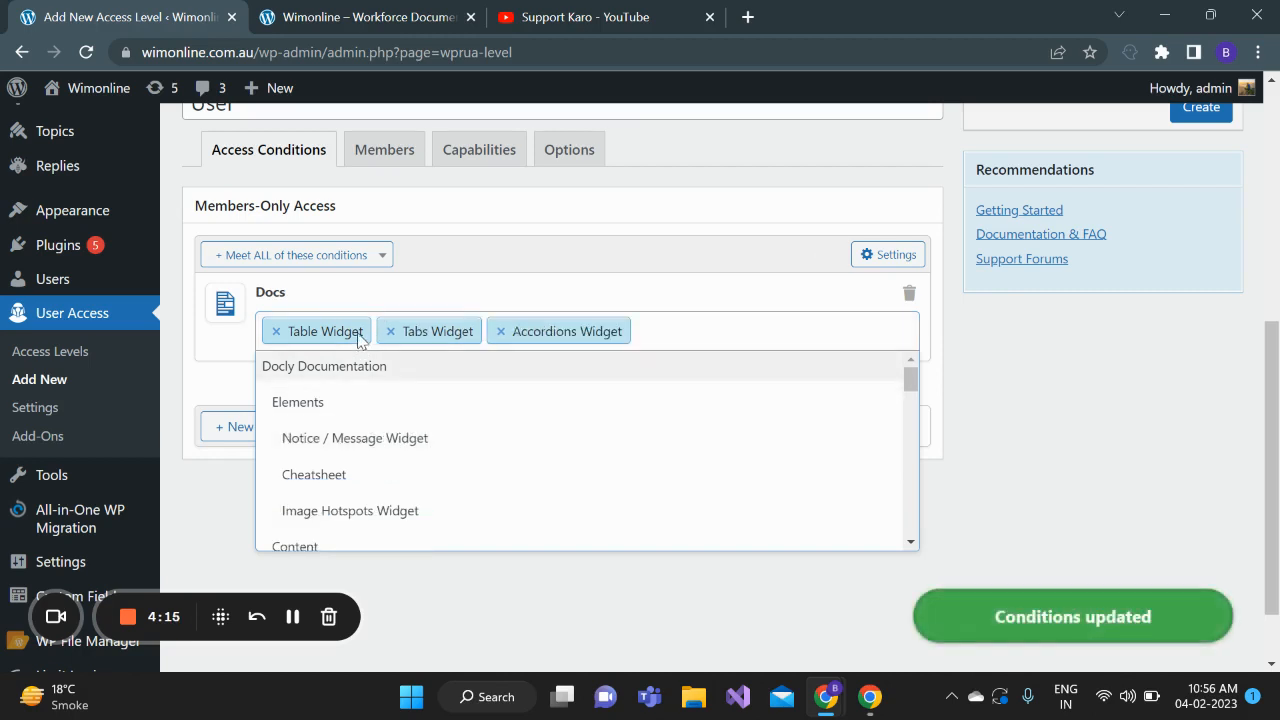
{"action": "left_click", "coordinate": [276, 331]}
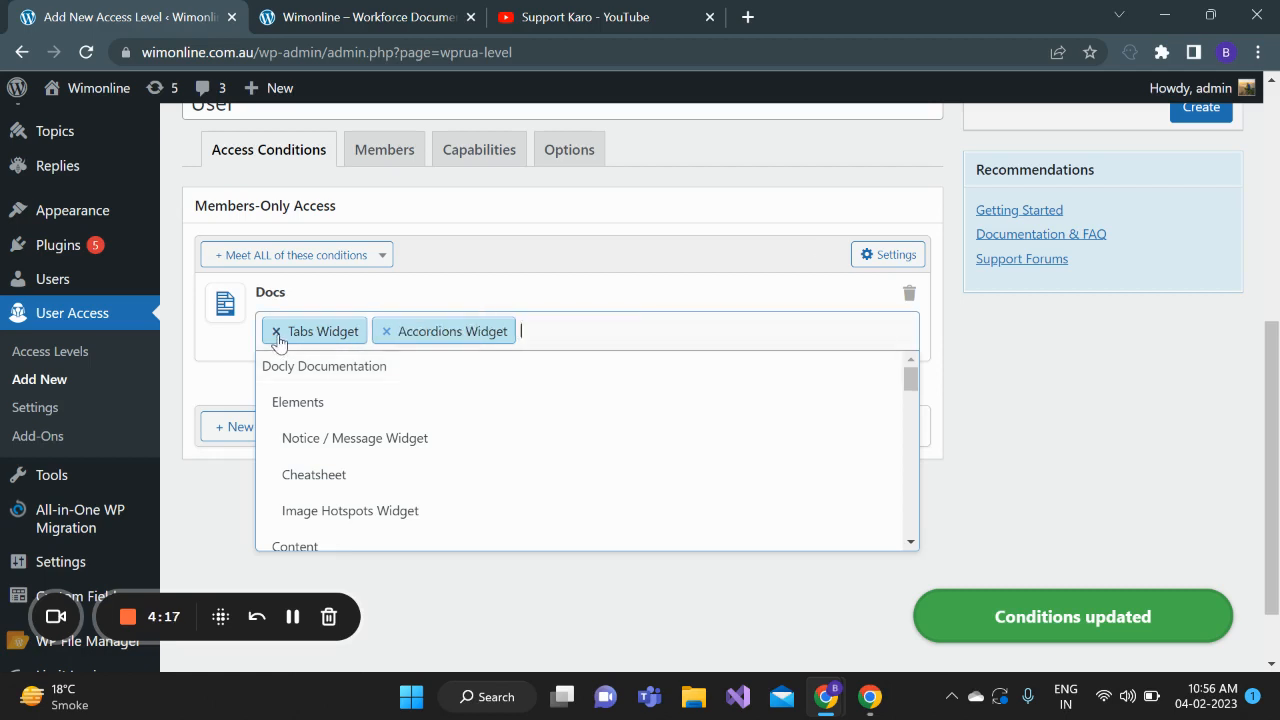
{"action": "left_click", "coordinate": [224, 357]}
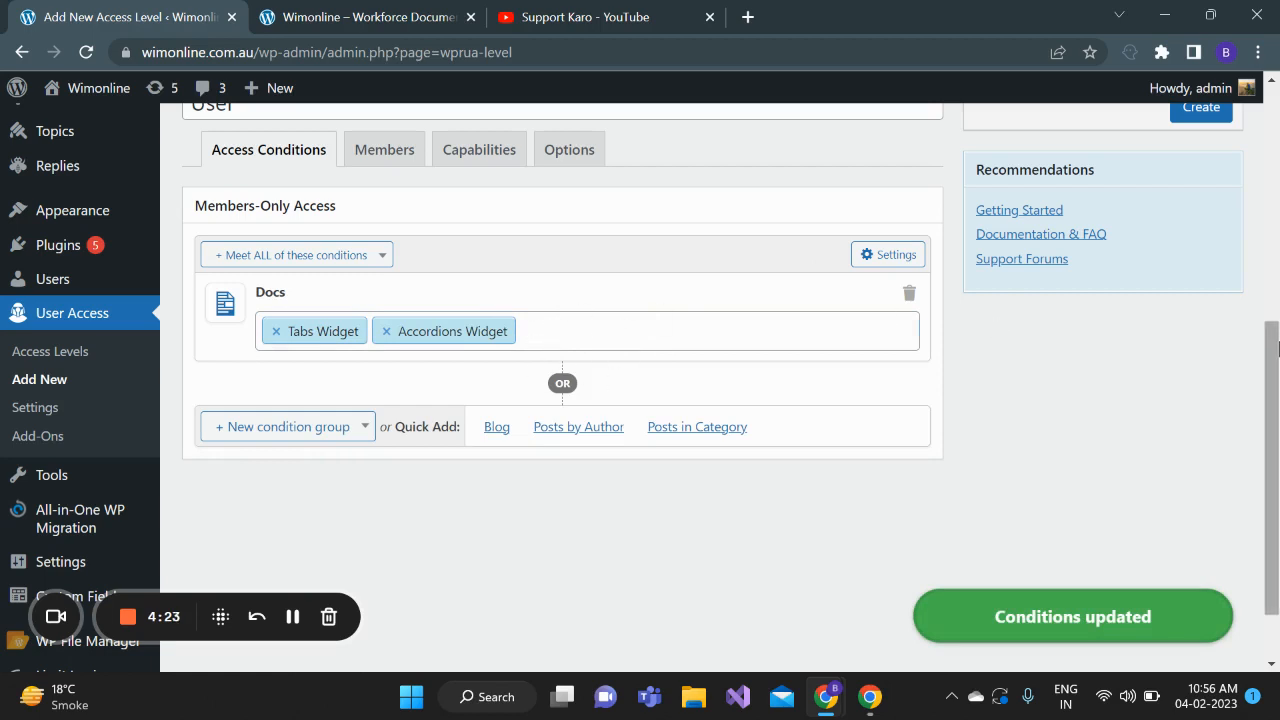
Add a User Role trigger to the member automations that adds membership when a user gets the Customer role.
{"action": "scroll", "coordinate": [748, 235], "scroll_direction": "up", "scroll_amount": 1}
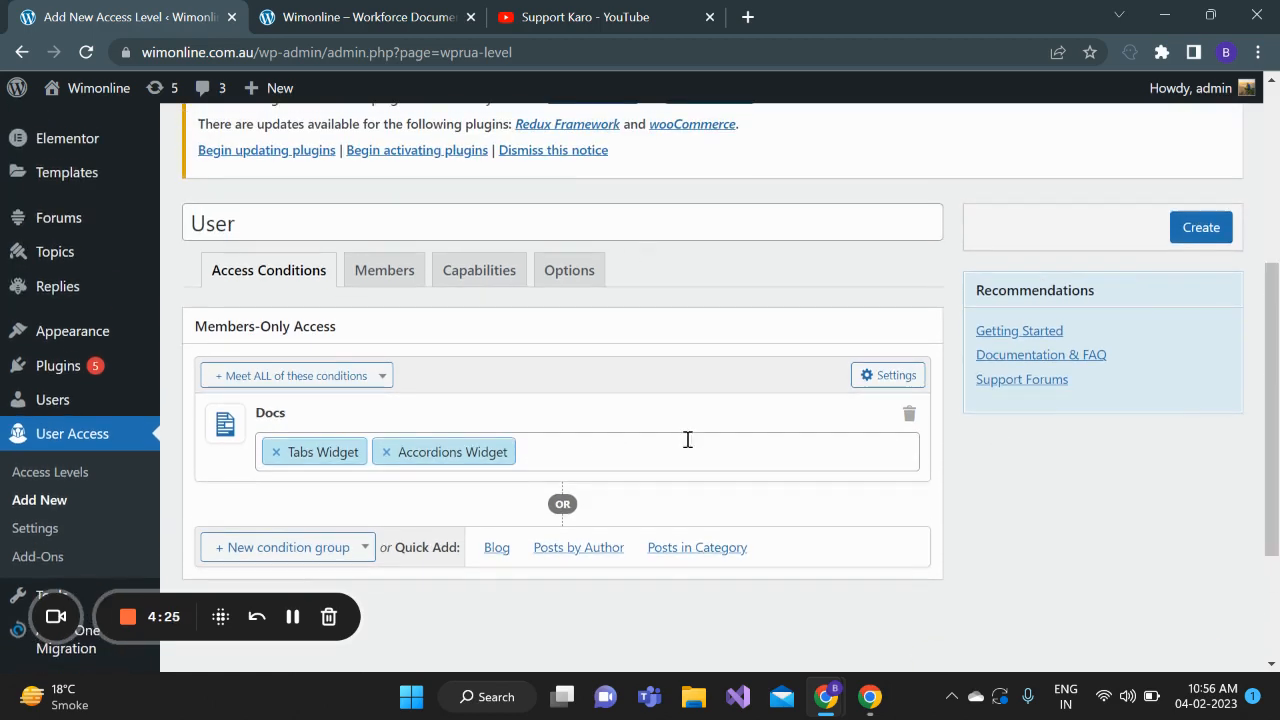
{"action": "left_click", "coordinate": [384, 285]}
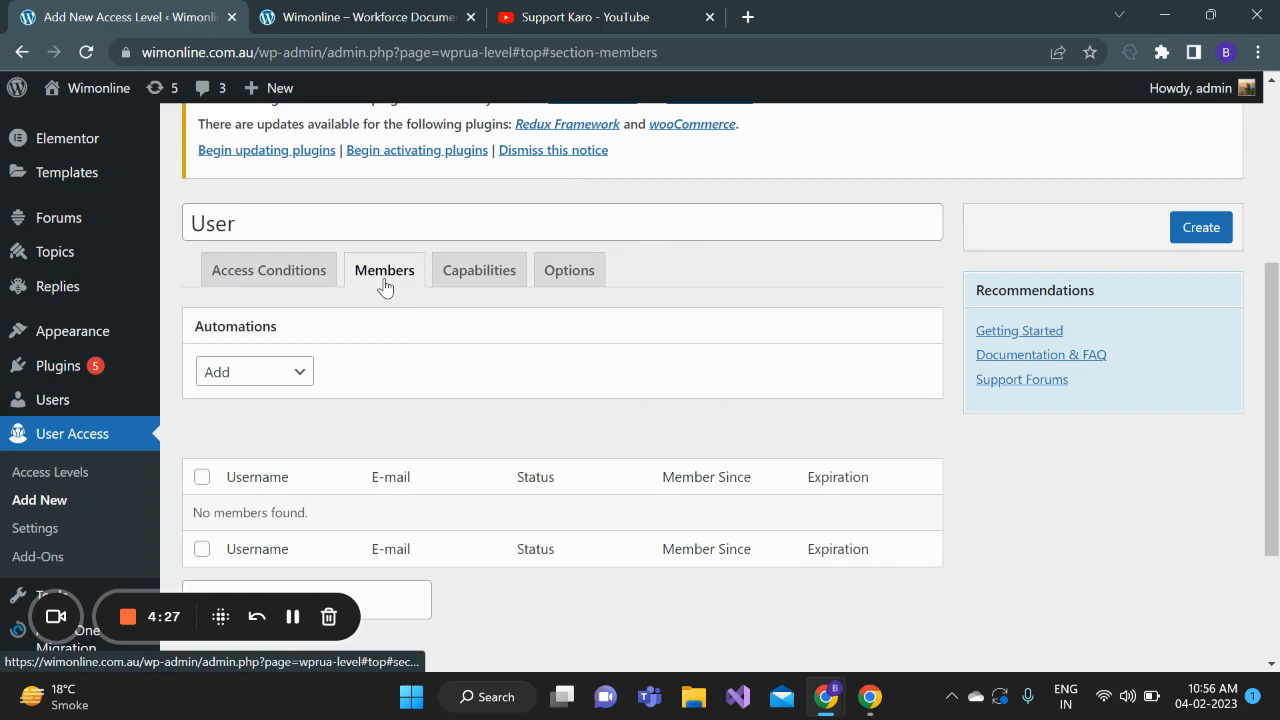
{"action": "left_click", "coordinate": [293, 373]}
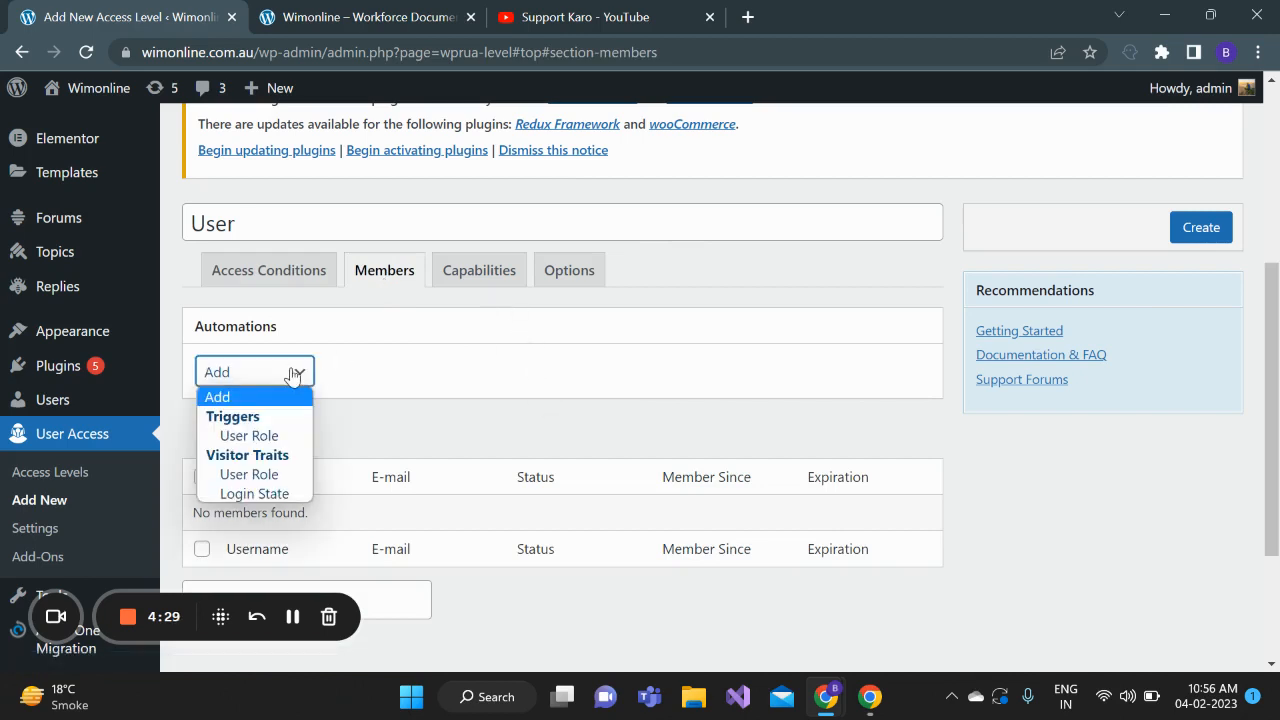
{"action": "left_click", "coordinate": [268, 436]}
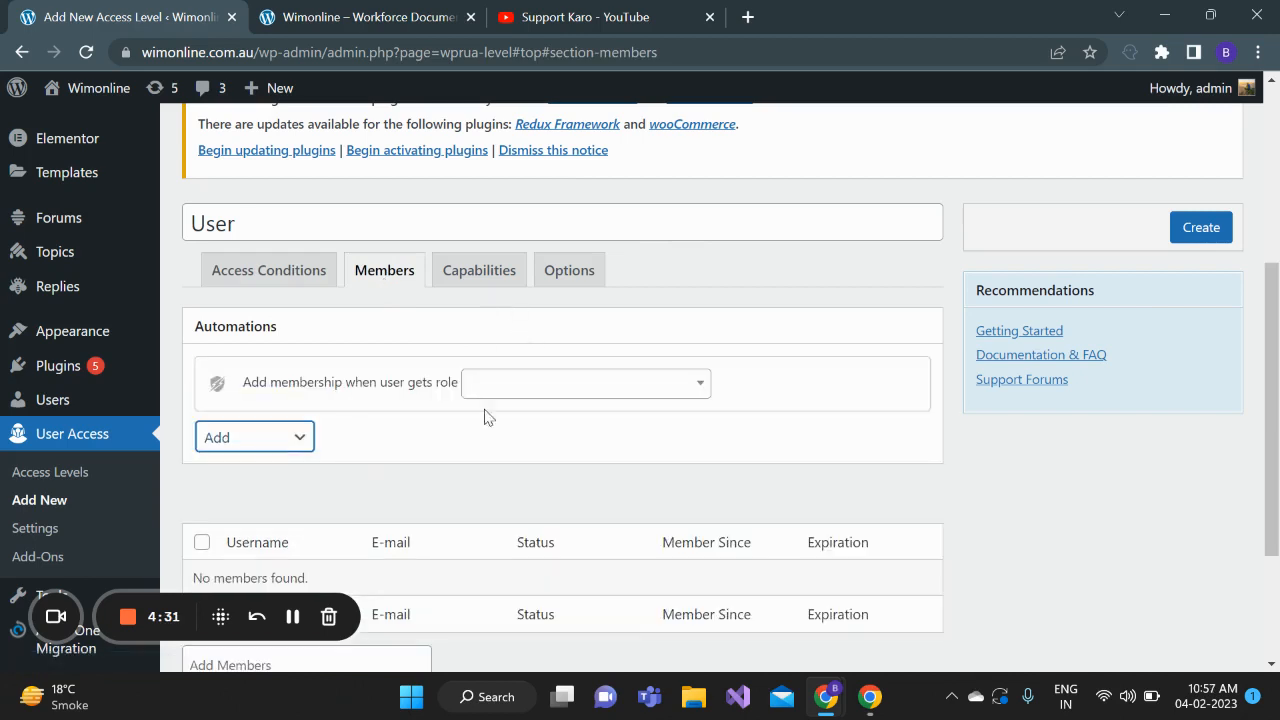
{"action": "left_click", "coordinate": [526, 397]}
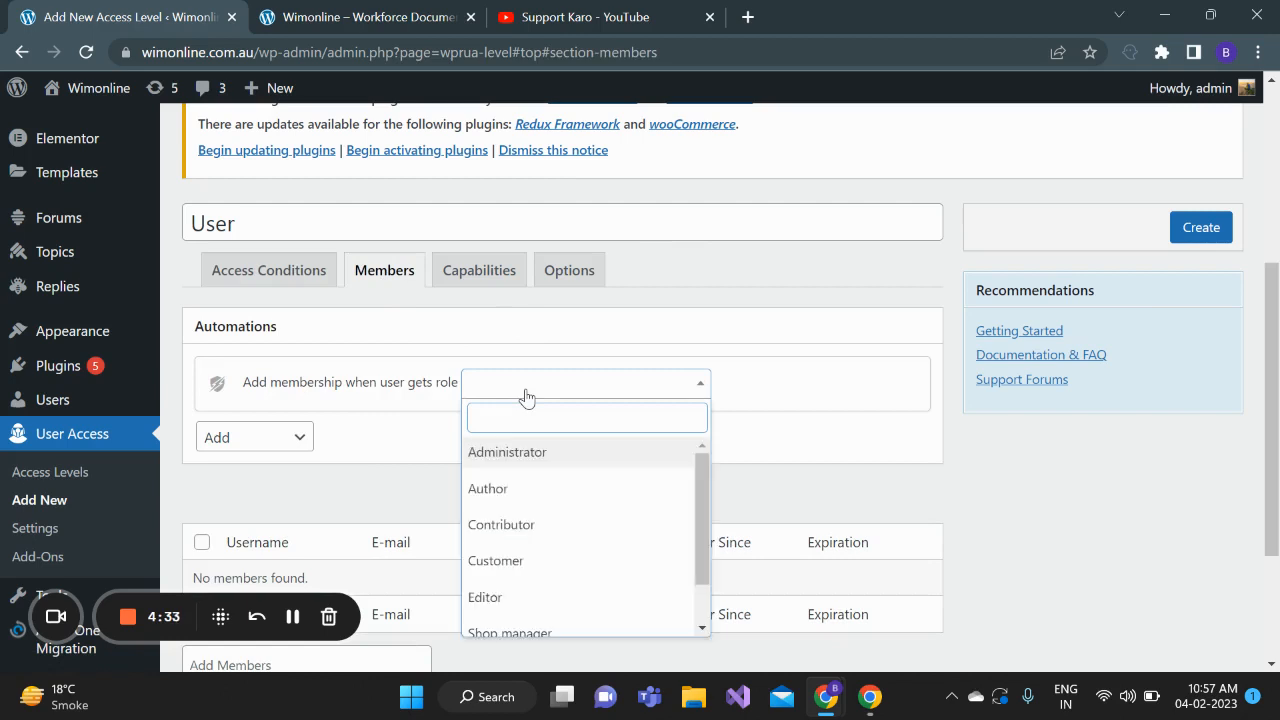
{"action": "left_click_drag", "start_coordinate": [704, 466], "coordinate": [704, 520]}
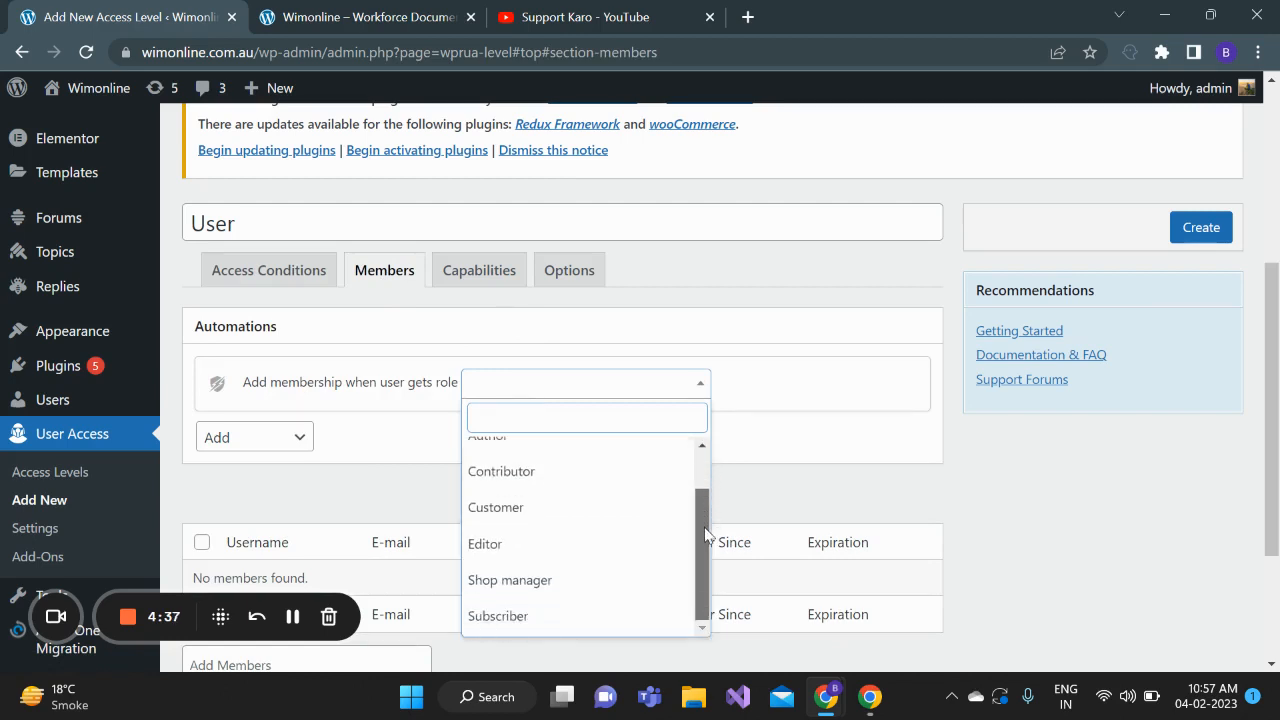
{"action": "left_click", "coordinate": [497, 507]}
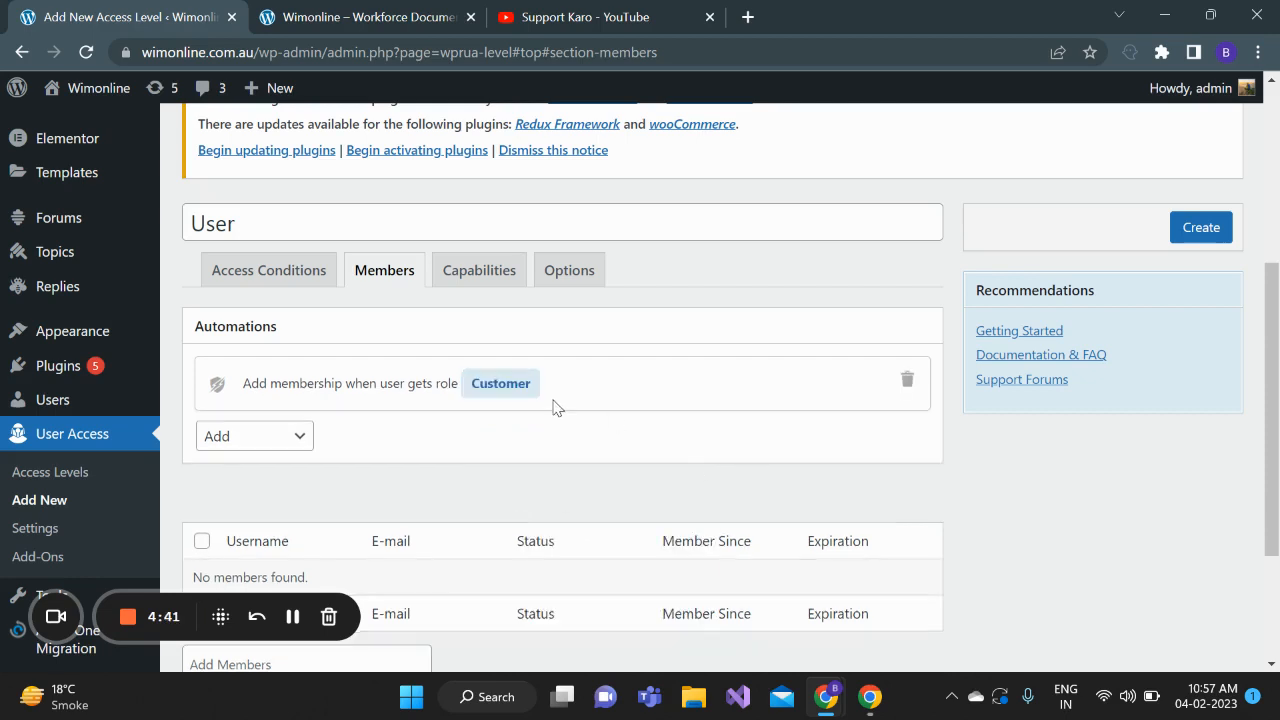
Grant the read capability to the access level.
{"action": "left_click", "coordinate": [485, 275]}
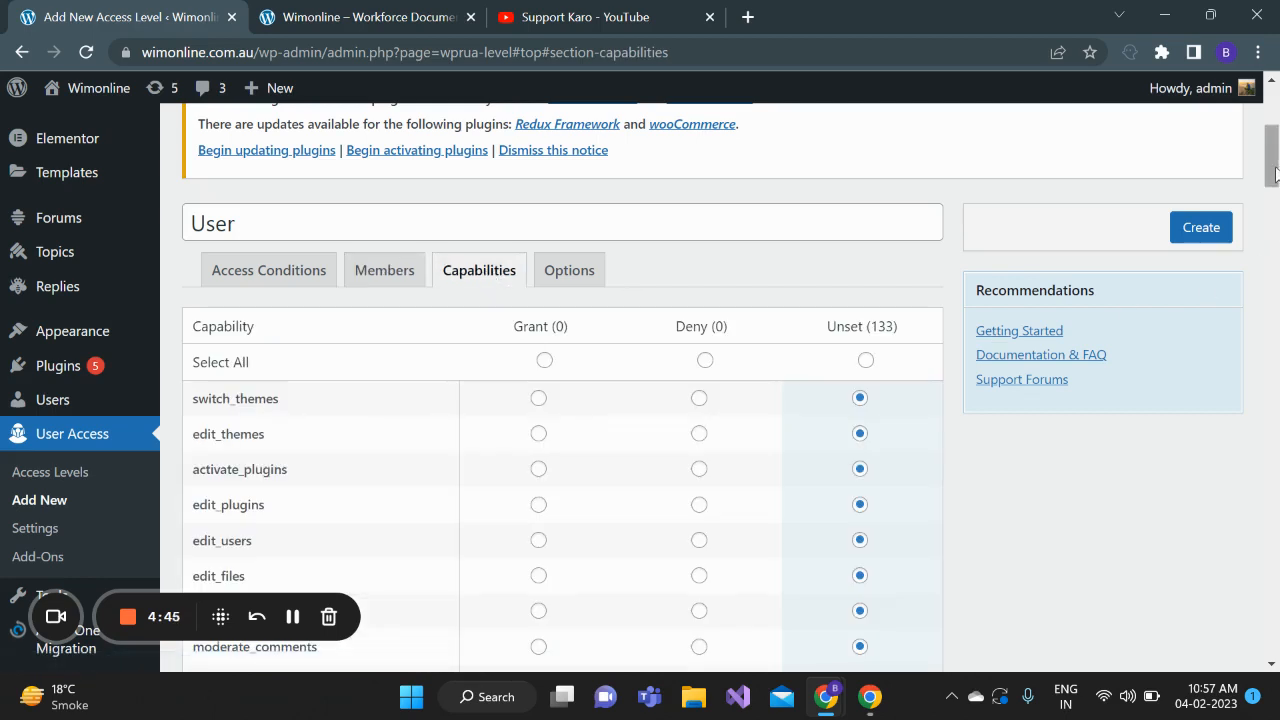
{"action": "left_click_drag", "start_coordinate": [1275, 173], "coordinate": [1275, 231]}
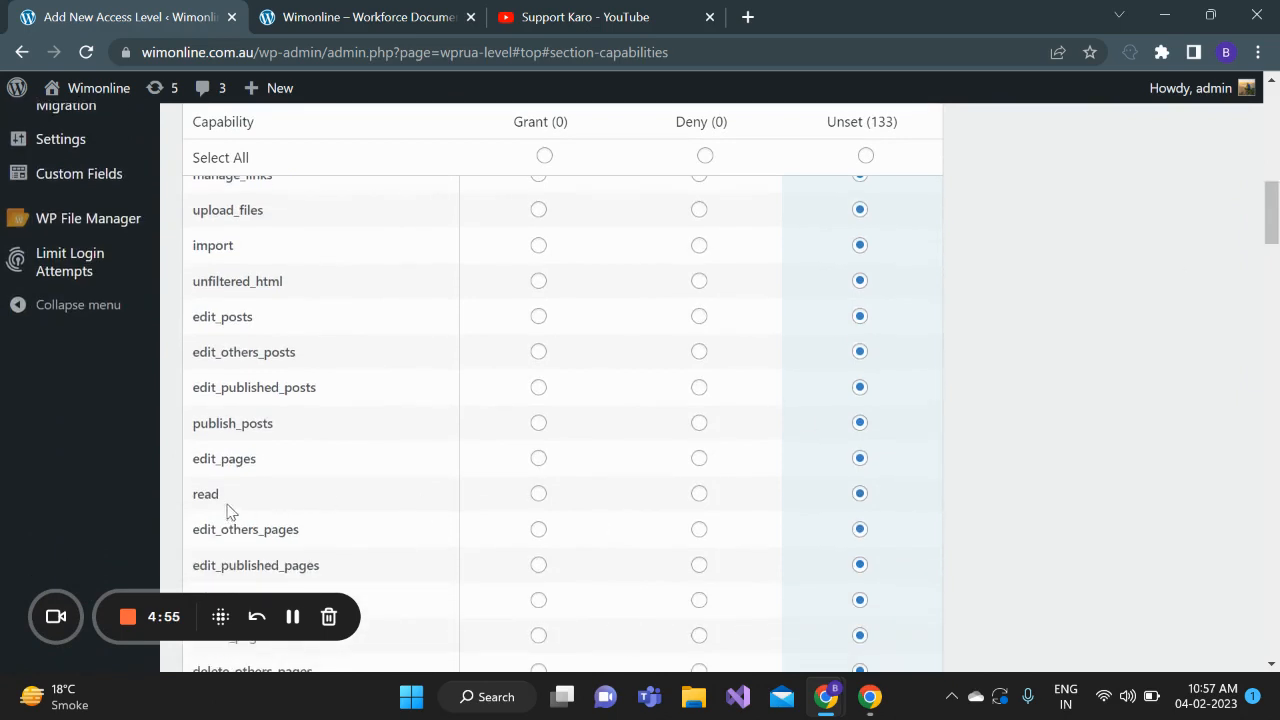
{"action": "left_click", "coordinate": [538, 494]}
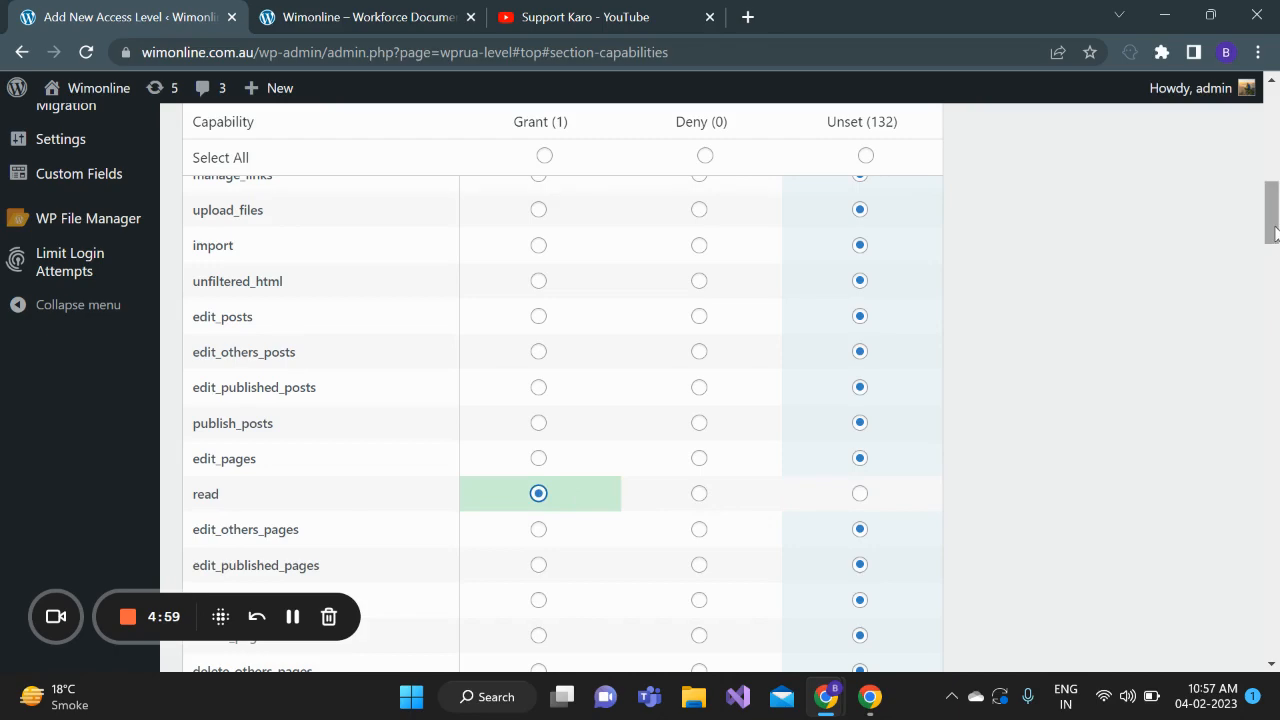
{"action": "left_click_drag", "start_coordinate": [1275, 228], "coordinate": [1275, 186]}
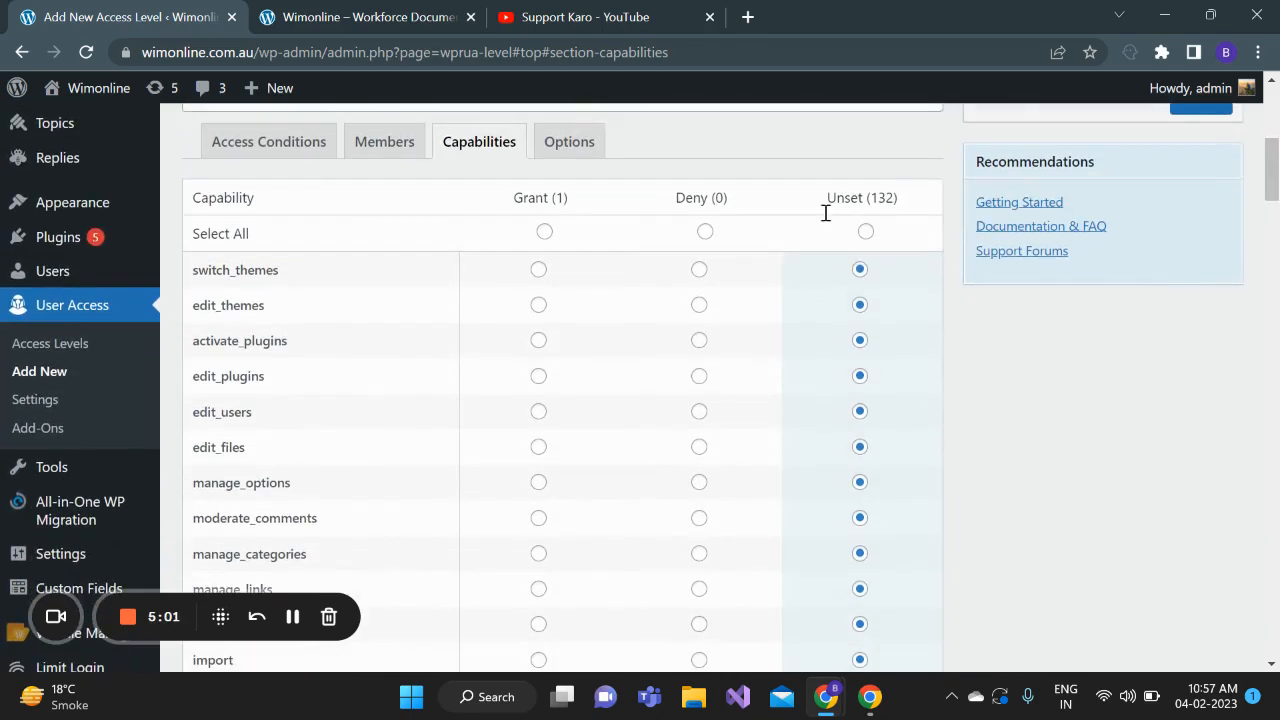
Enable Hide Admin Toolbar and Deny Access to Admin Area in the access level's options.
{"action": "left_click", "coordinate": [584, 153]}
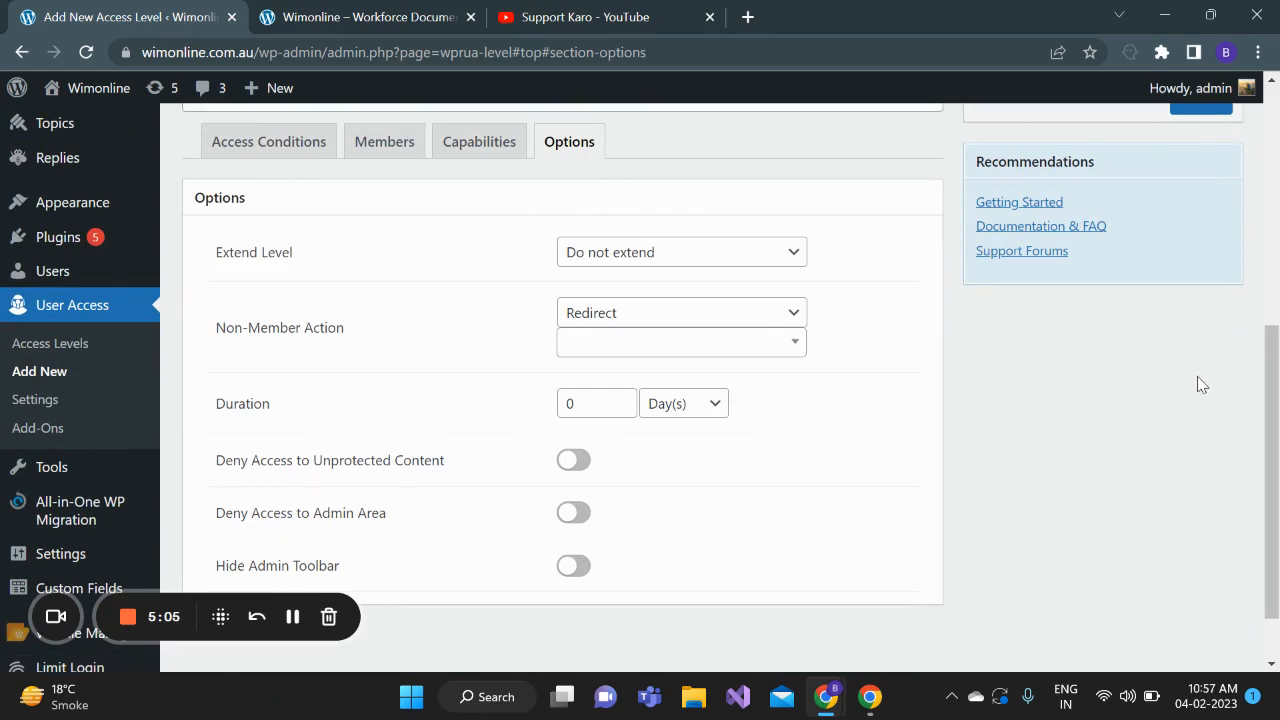
{"action": "scroll", "coordinate": [1006, 397], "scroll_direction": "down", "scroll_amount": 1}
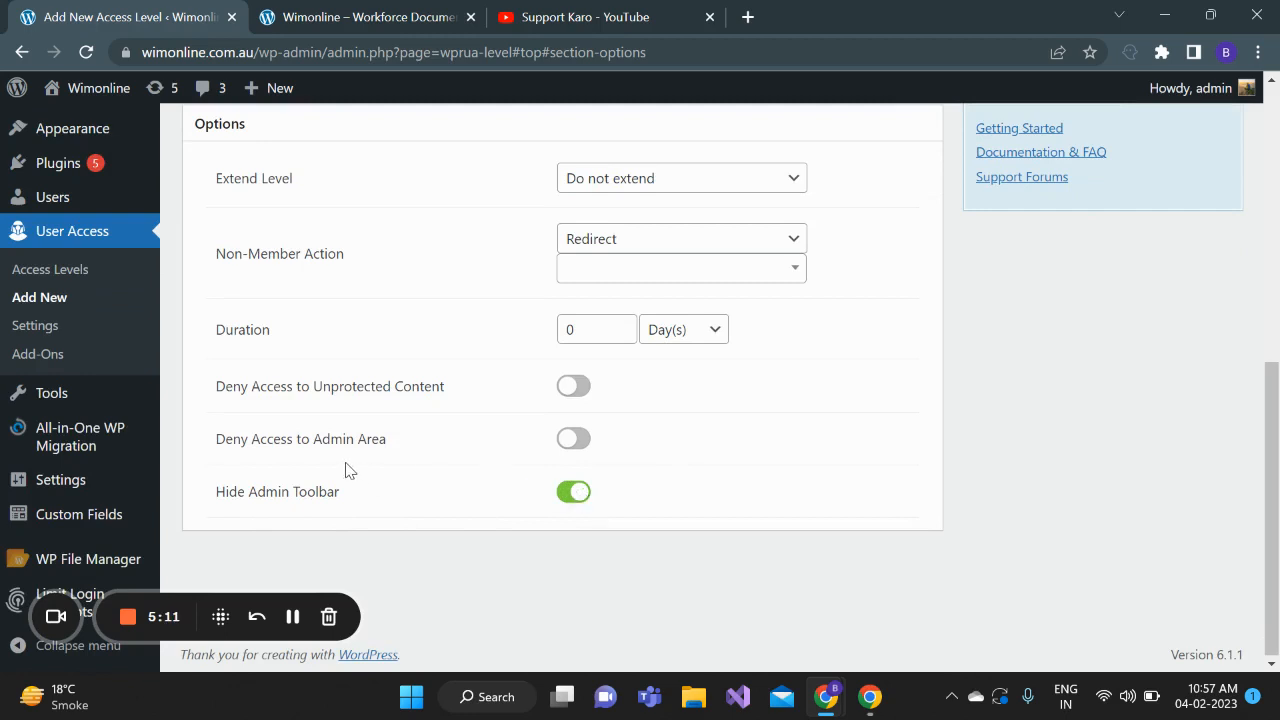
{"action": "left_click", "coordinate": [571, 443]}
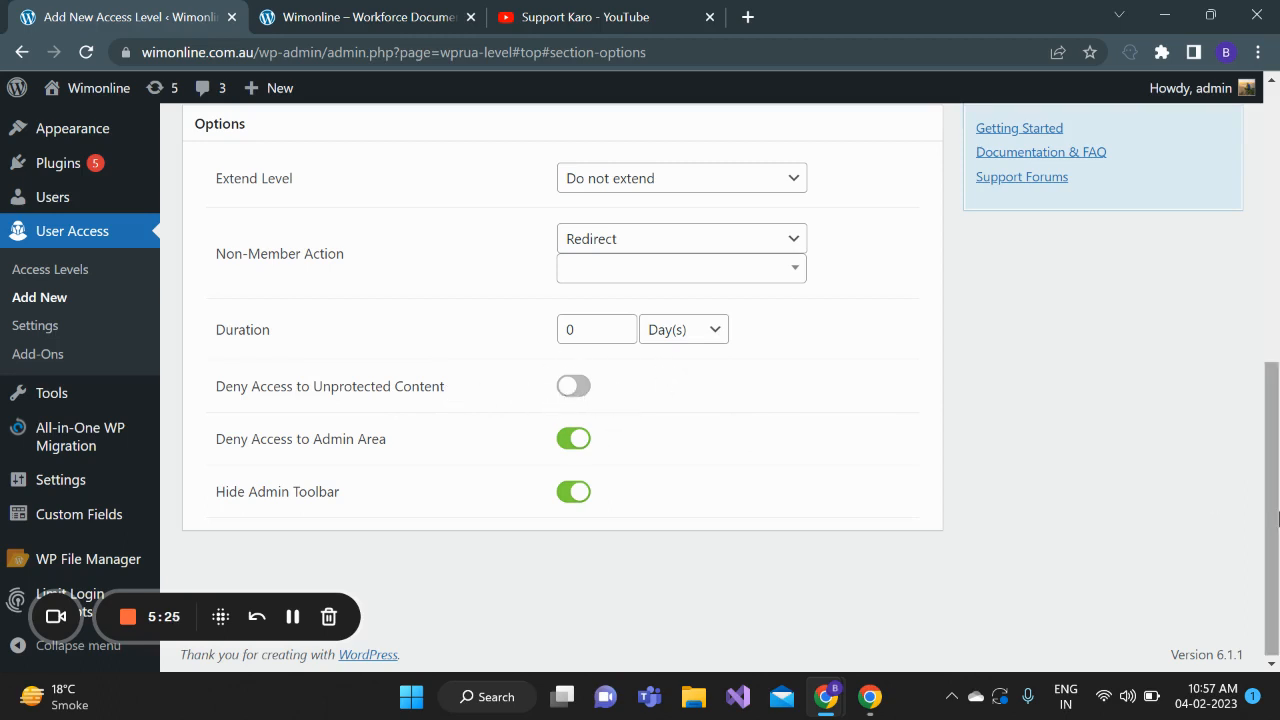
{"action": "scroll", "coordinate": [731, 415], "scroll_direction": "up", "scroll_amount": 1}
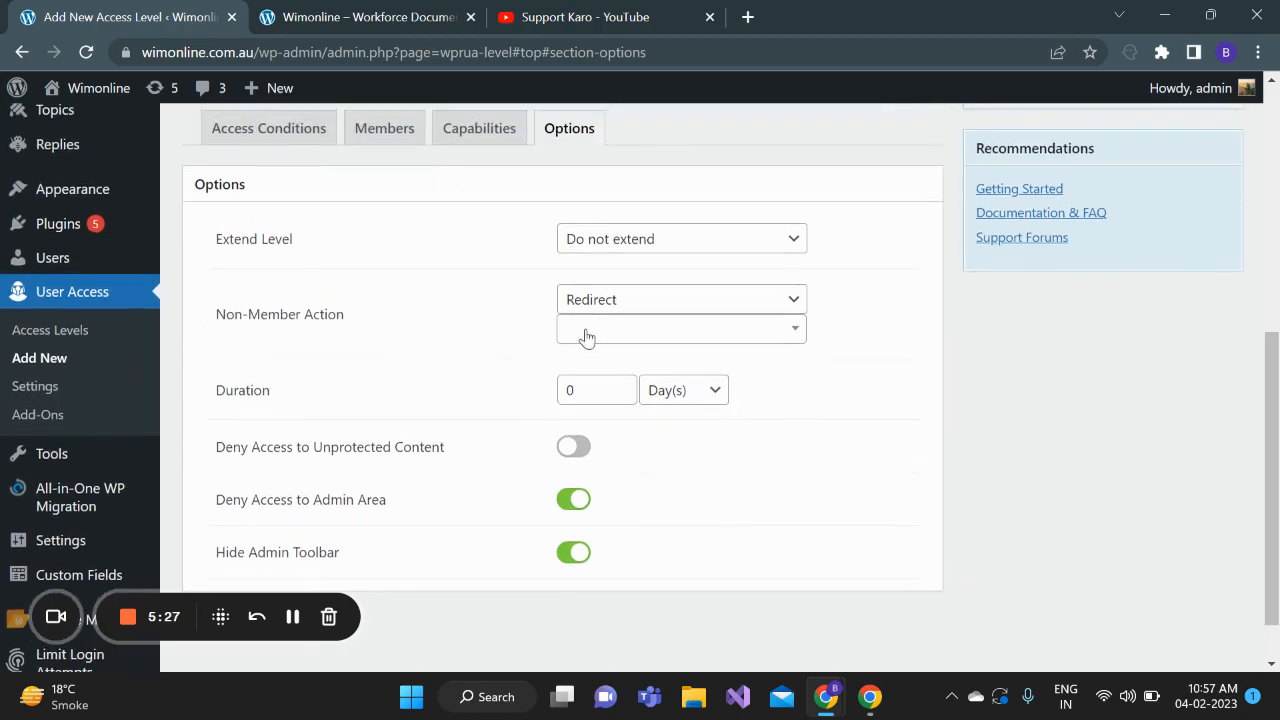
Set the non-member redirect target to the Sign in page.
{"action": "left_click", "coordinate": [693, 328]}
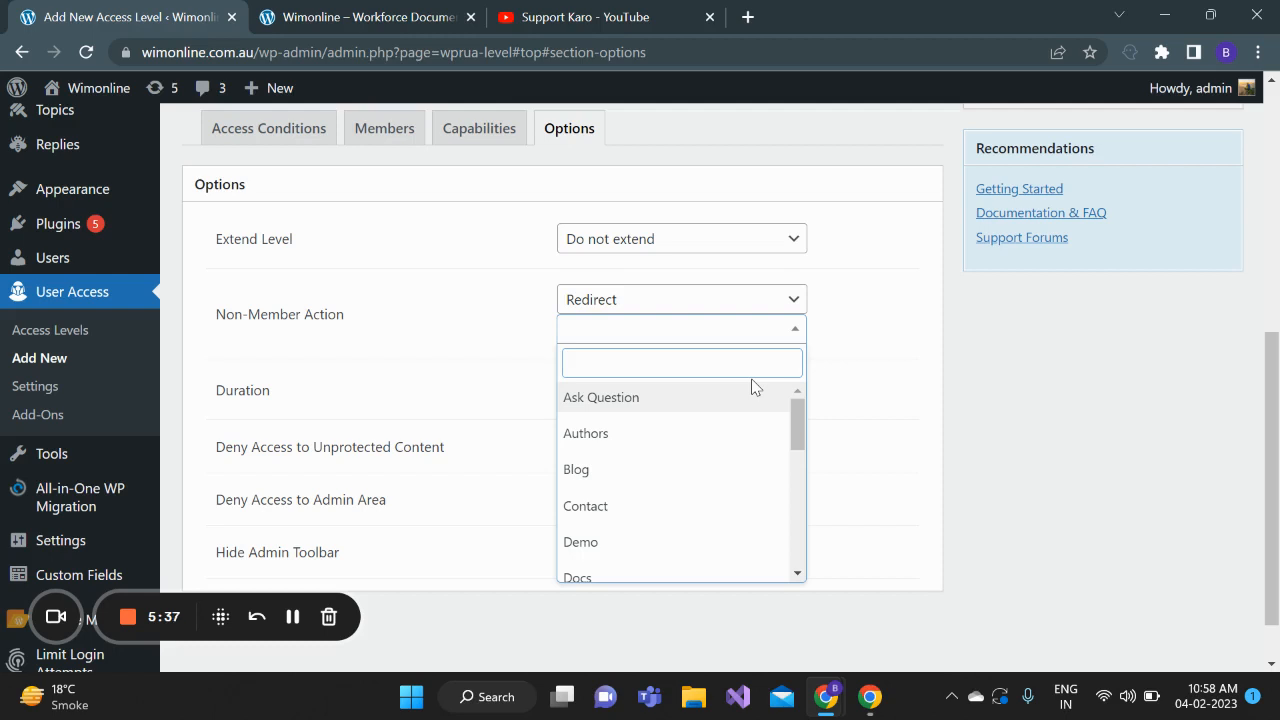
{"action": "left_click_drag", "start_coordinate": [799, 418], "coordinate": [801, 528]}
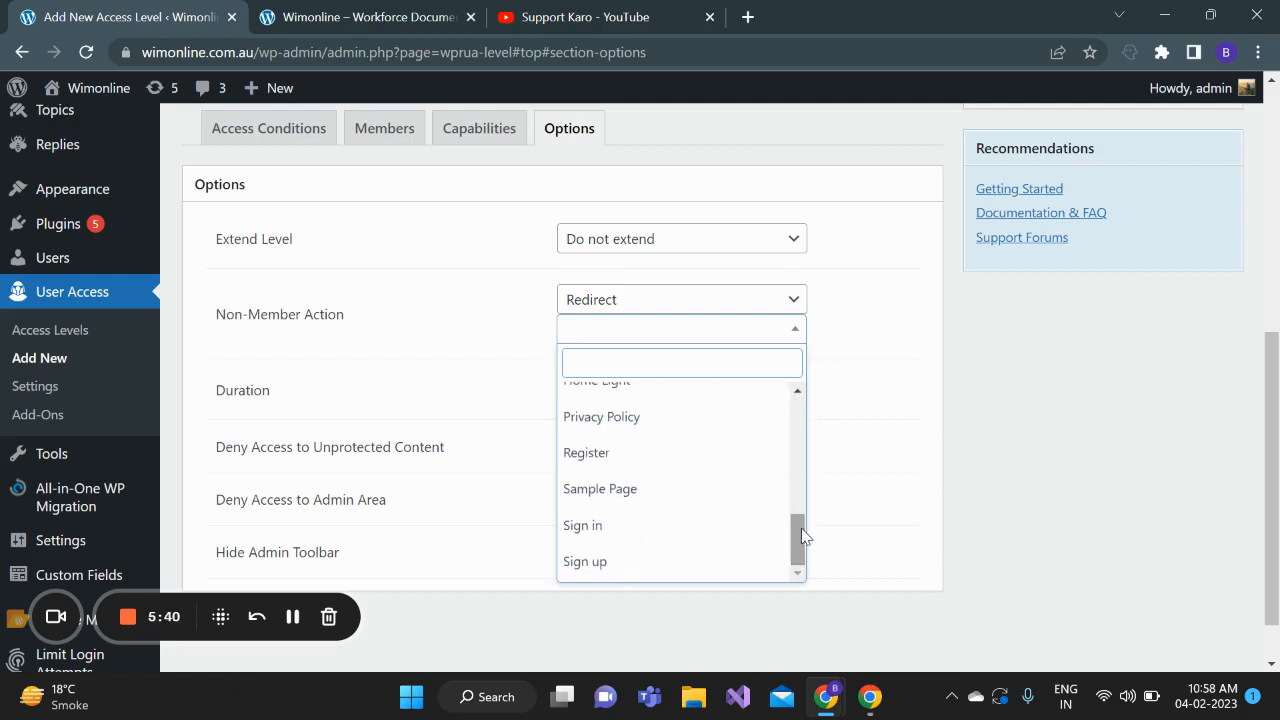
{"action": "left_click", "coordinate": [621, 534]}
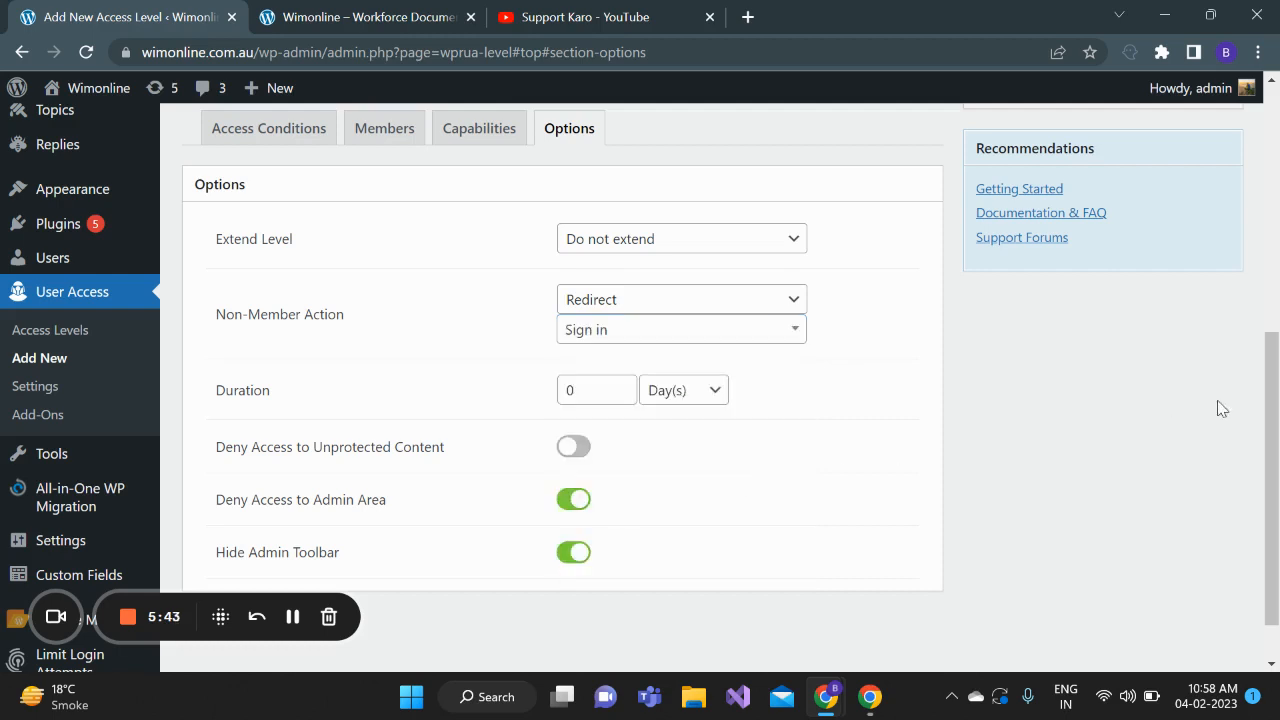
Set the access level's duration to 3 months and create the level.
{"action": "double_click", "coordinate": [591, 390]}
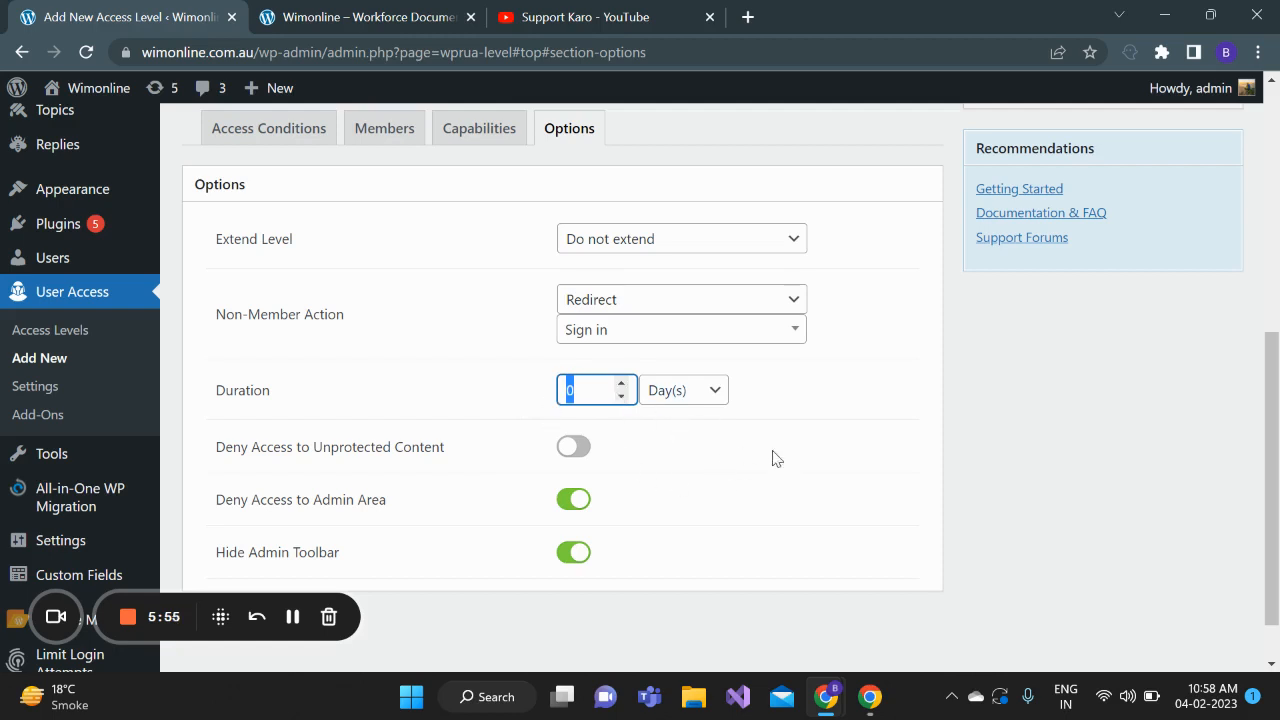
{"action": "type", "text": "3"}
{"action": "left_click", "coordinate": [684, 398]}
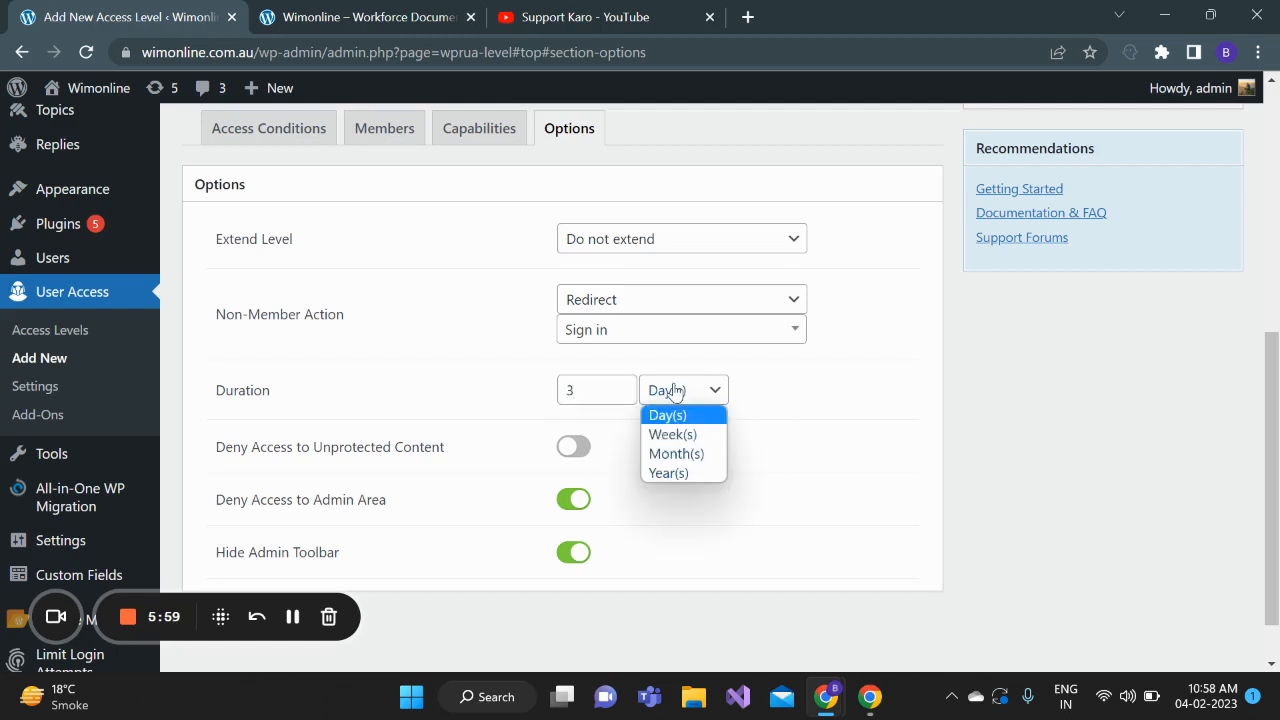
{"action": "left_click", "coordinate": [672, 462]}
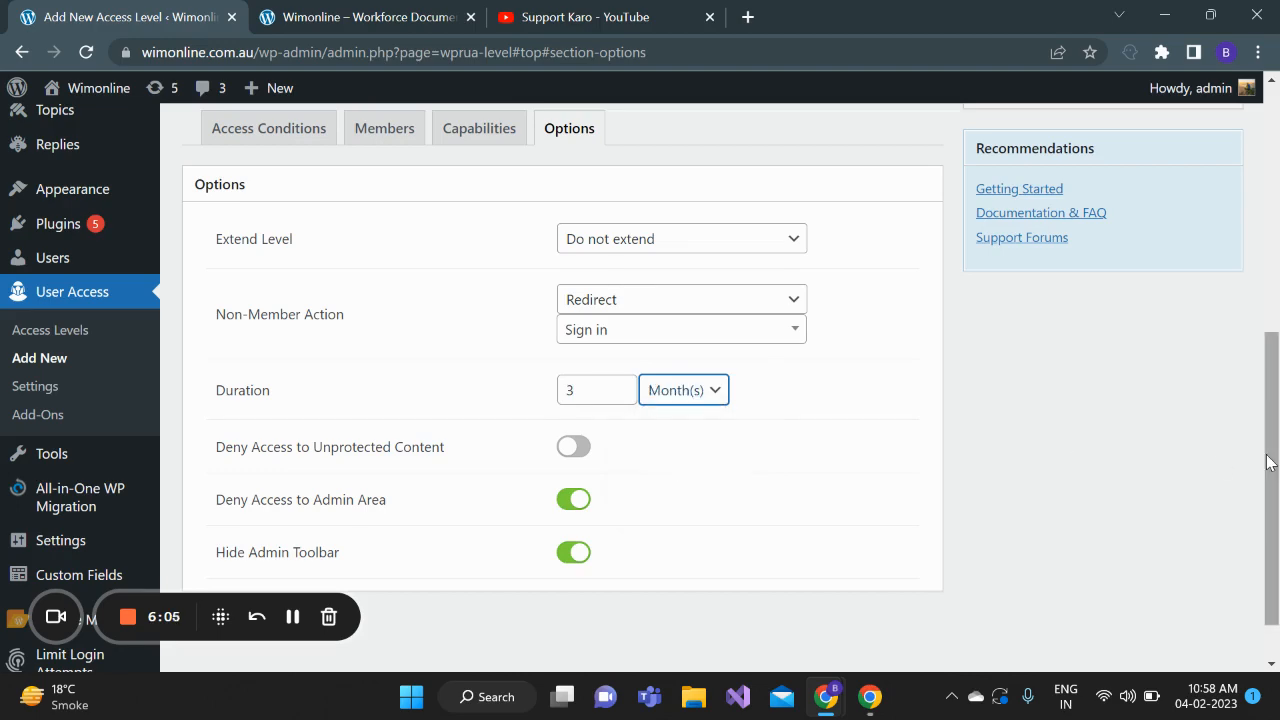
{"action": "left_click_drag", "start_coordinate": [1271, 457], "coordinate": [1278, 288]}
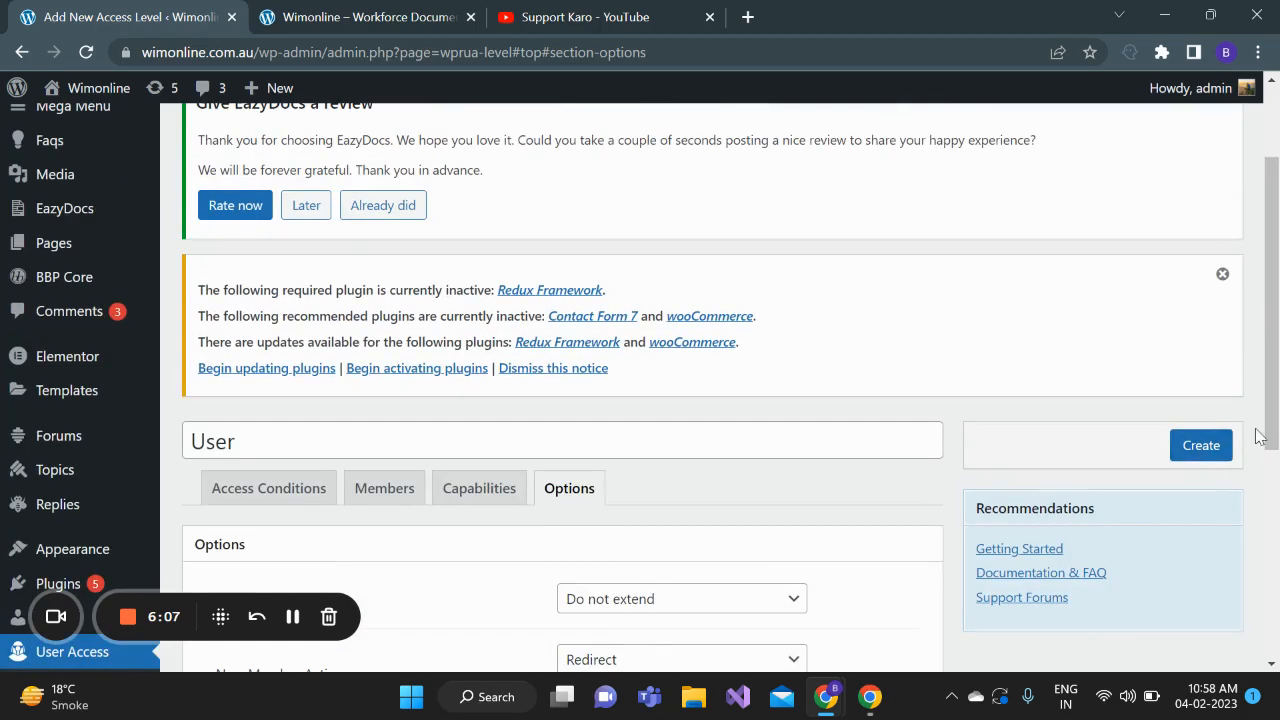
{"action": "left_click", "coordinate": [1214, 450]}
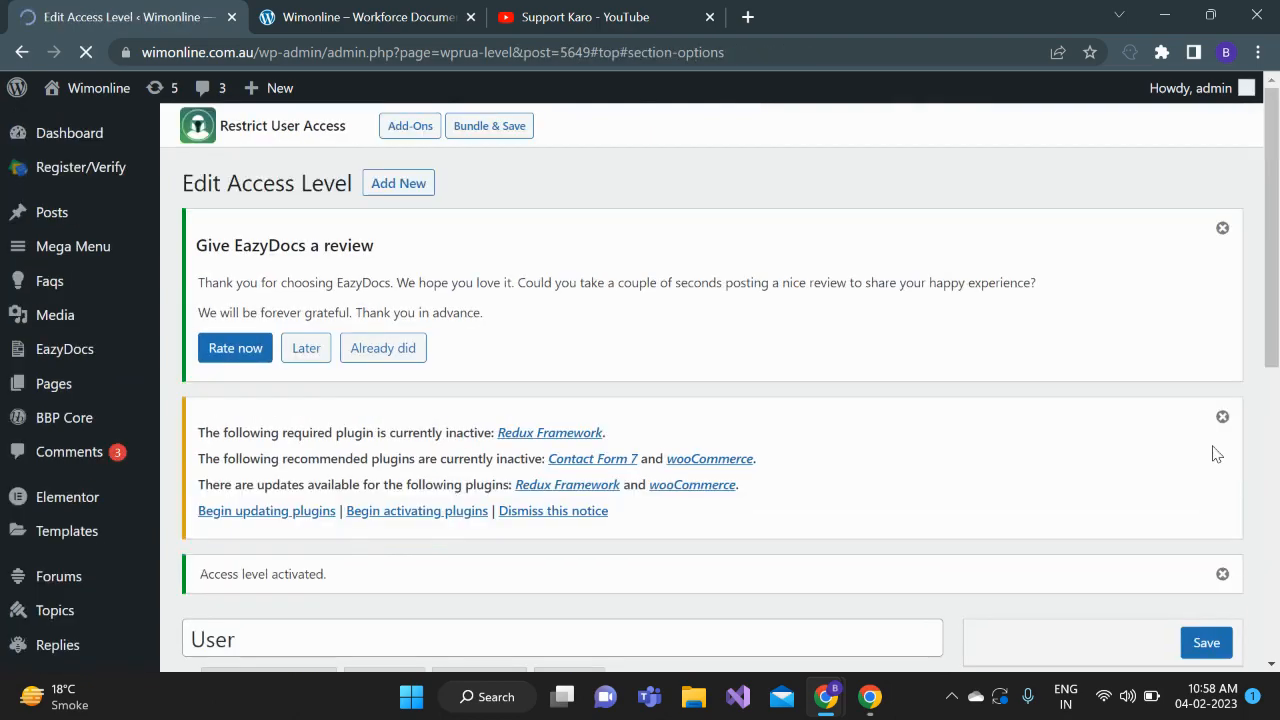
Review the User level's access conditions for the restricted docs and save the level.
{"action": "mouse_move", "coordinate": [1278, 308]}
{"action": "left_mouse_down"}
{"action": "mouse_move", "coordinate": [1277, 570]}
{"action": "mouse_move", "coordinate": [1277, 305]}
{"action": "left_mouse_up"}
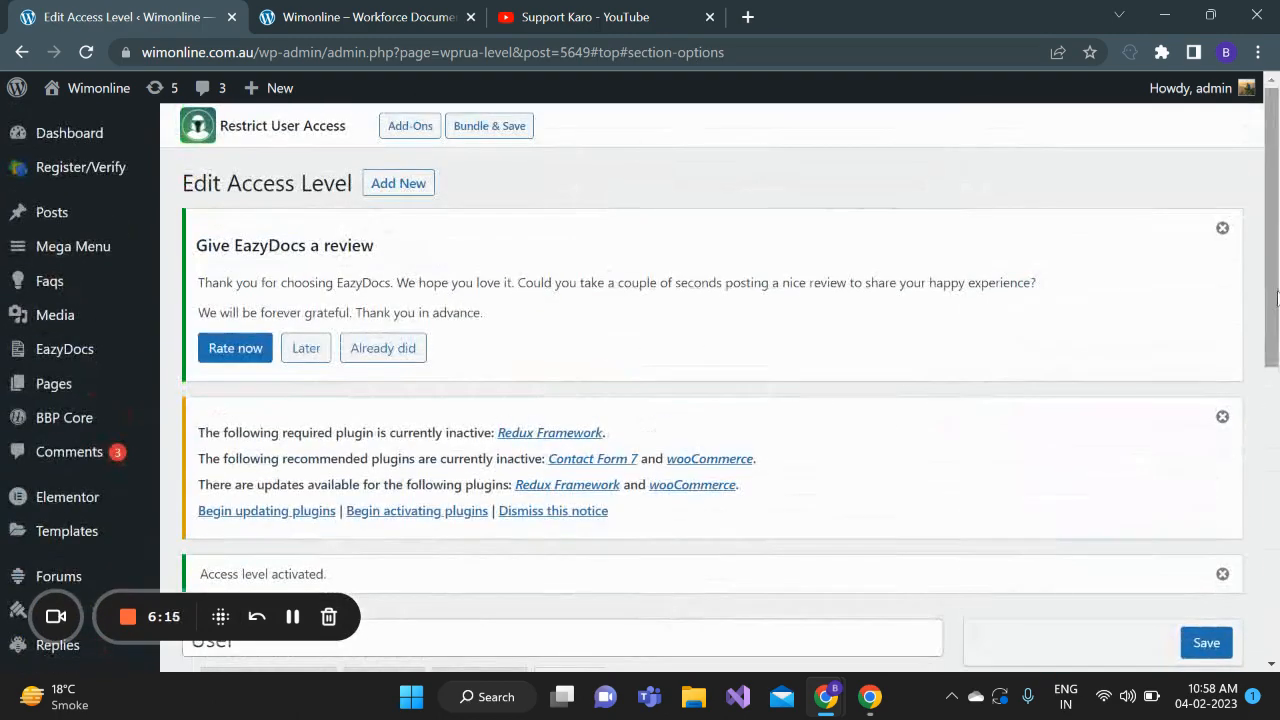
{"action": "left_click_drag", "start_coordinate": [1278, 252], "coordinate": [1277, 374]}
{"action": "left_click", "coordinate": [268, 419]}
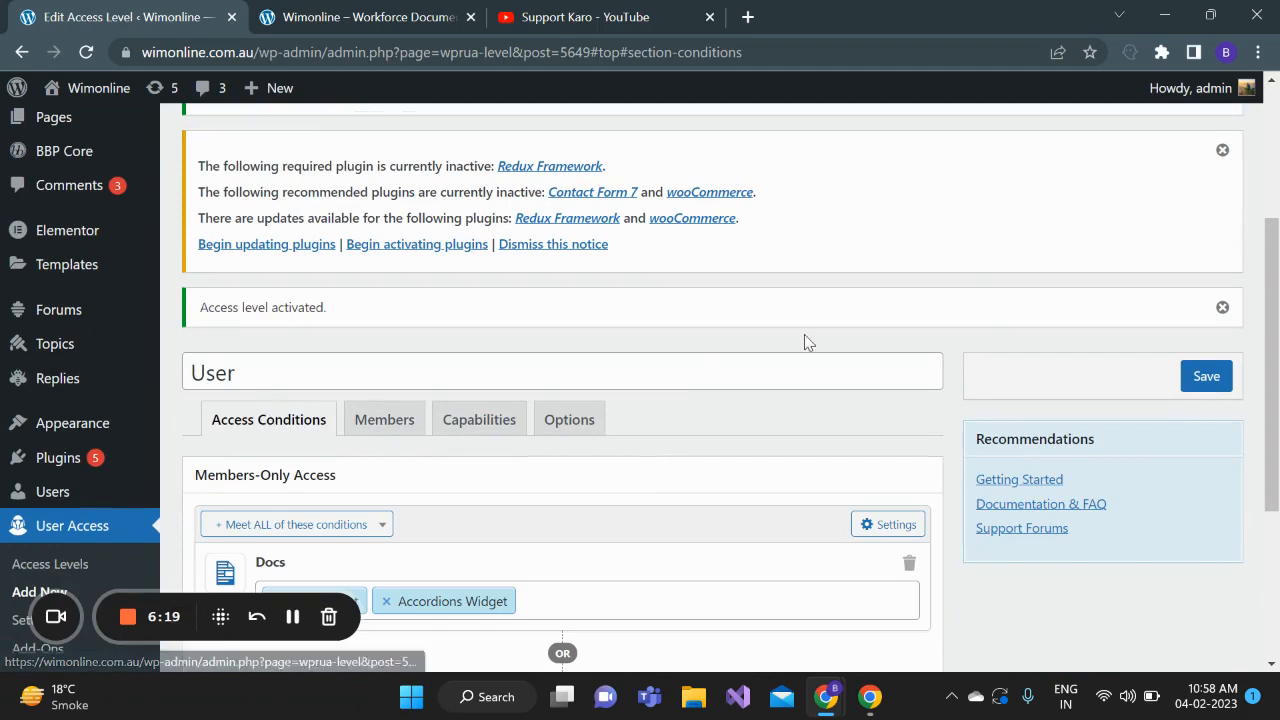
{"action": "left_click_drag", "start_coordinate": [1273, 310], "coordinate": [1277, 343]}
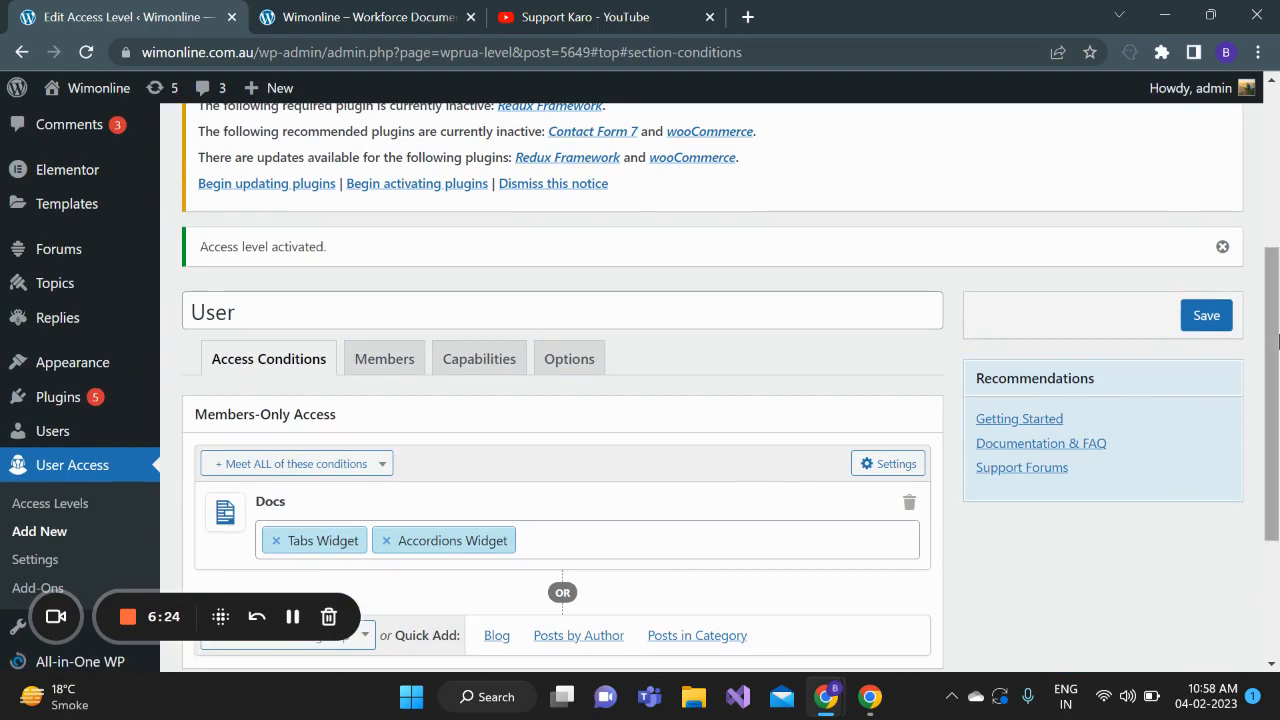
{"action": "left_click", "coordinate": [1205, 316]}
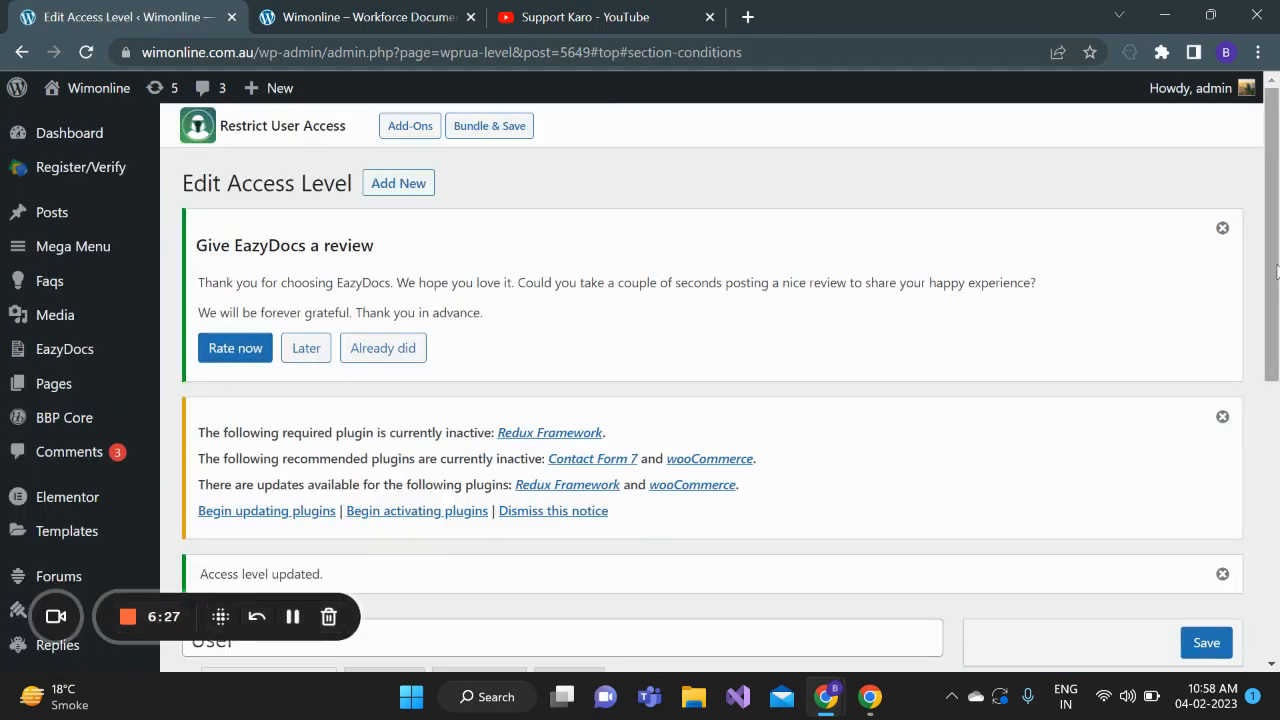
Open the list of access levels and check the User level's granted capabilities.
{"action": "left_click_drag", "start_coordinate": [1277, 272], "coordinate": [1278, 546]}
{"action": "left_click", "coordinate": [22, 389]}
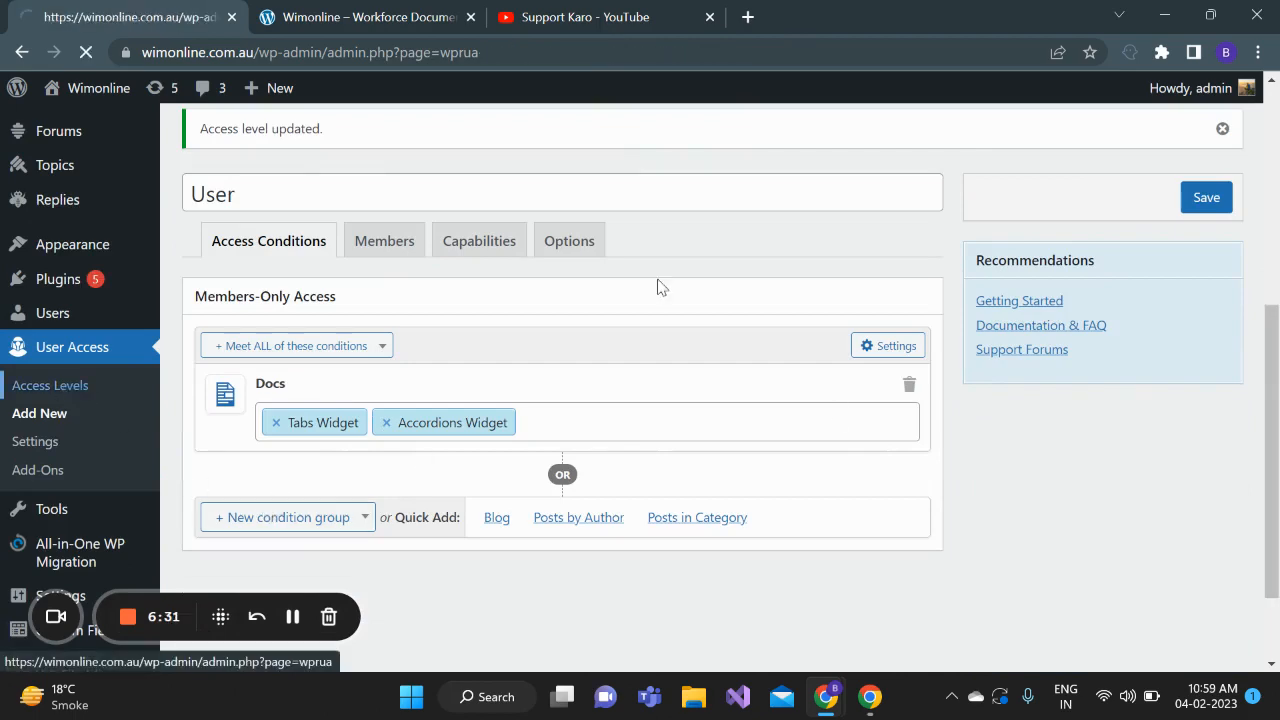
{"action": "scroll", "coordinate": [1277, 233], "scroll_direction": "down", "scroll_amount": 3}
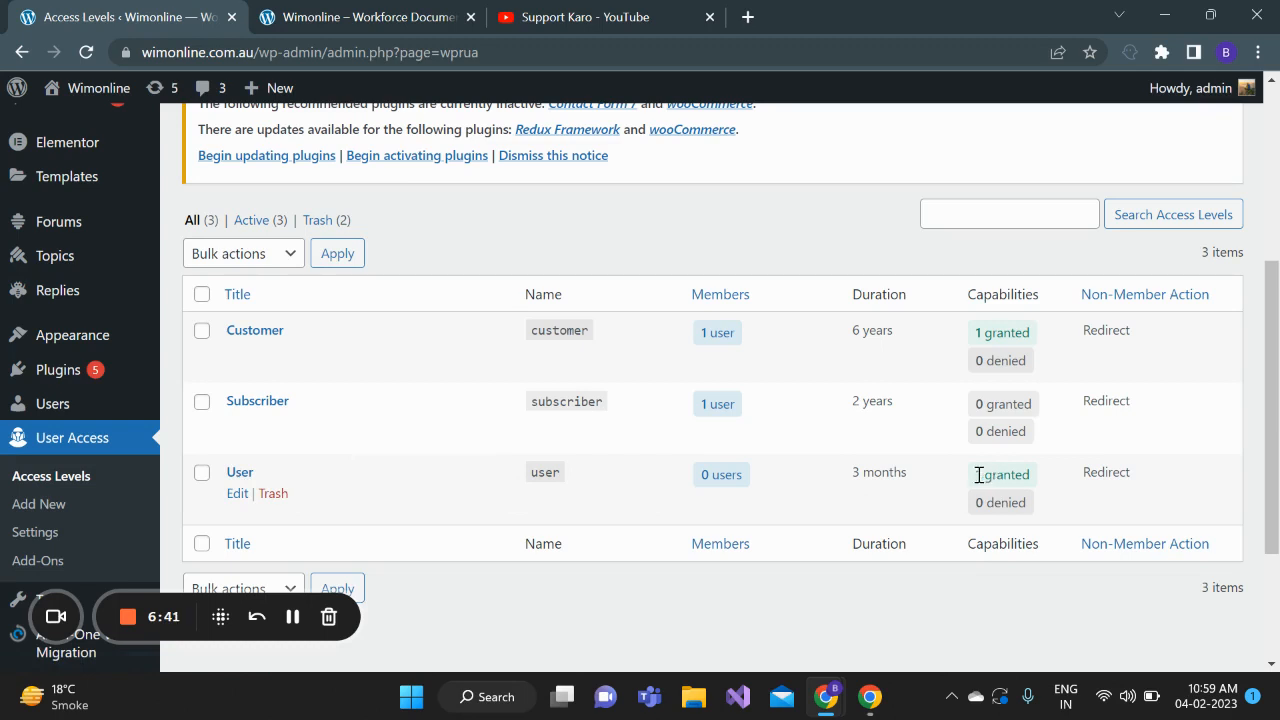
{"action": "left_click_drag", "start_coordinate": [979, 475], "coordinate": [1028, 476]}
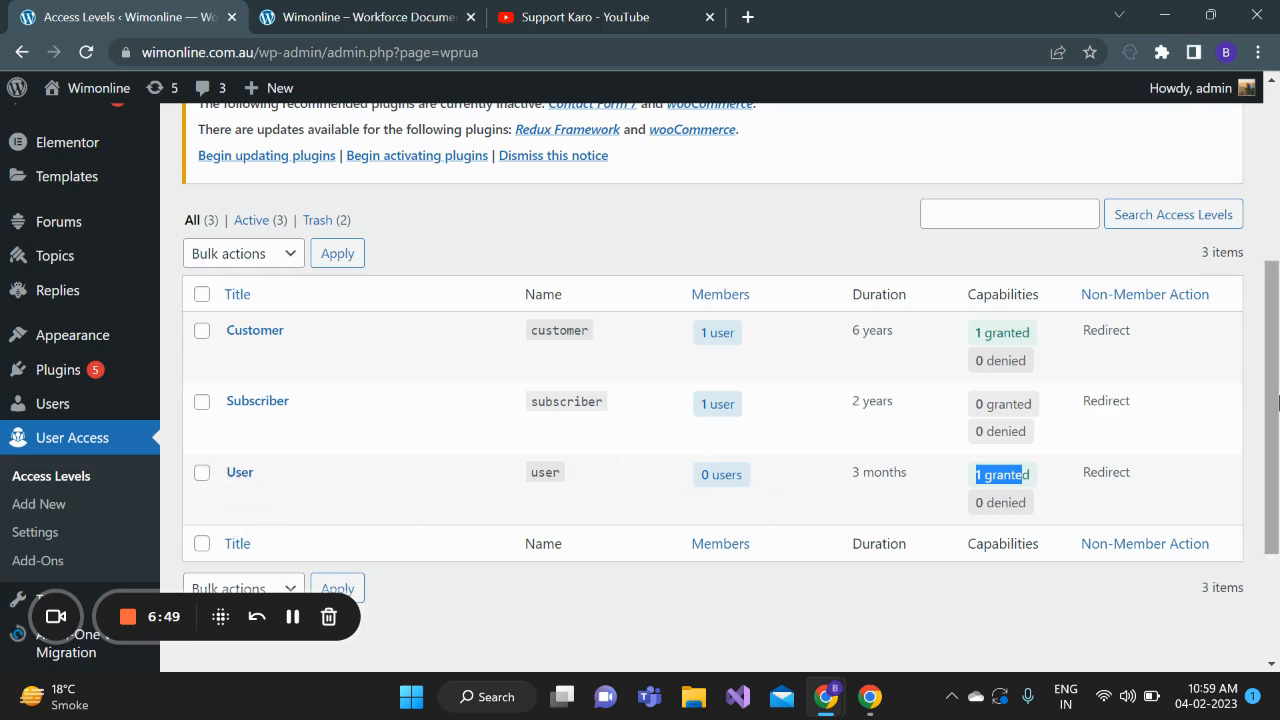
In the site's Contents menu, restrict the Tables item to the User access level and save the menu.
{"action": "left_click_drag", "start_coordinate": [1277, 425], "coordinate": [1277, 378]}
{"action": "mouse_move", "coordinate": [120, 418]}
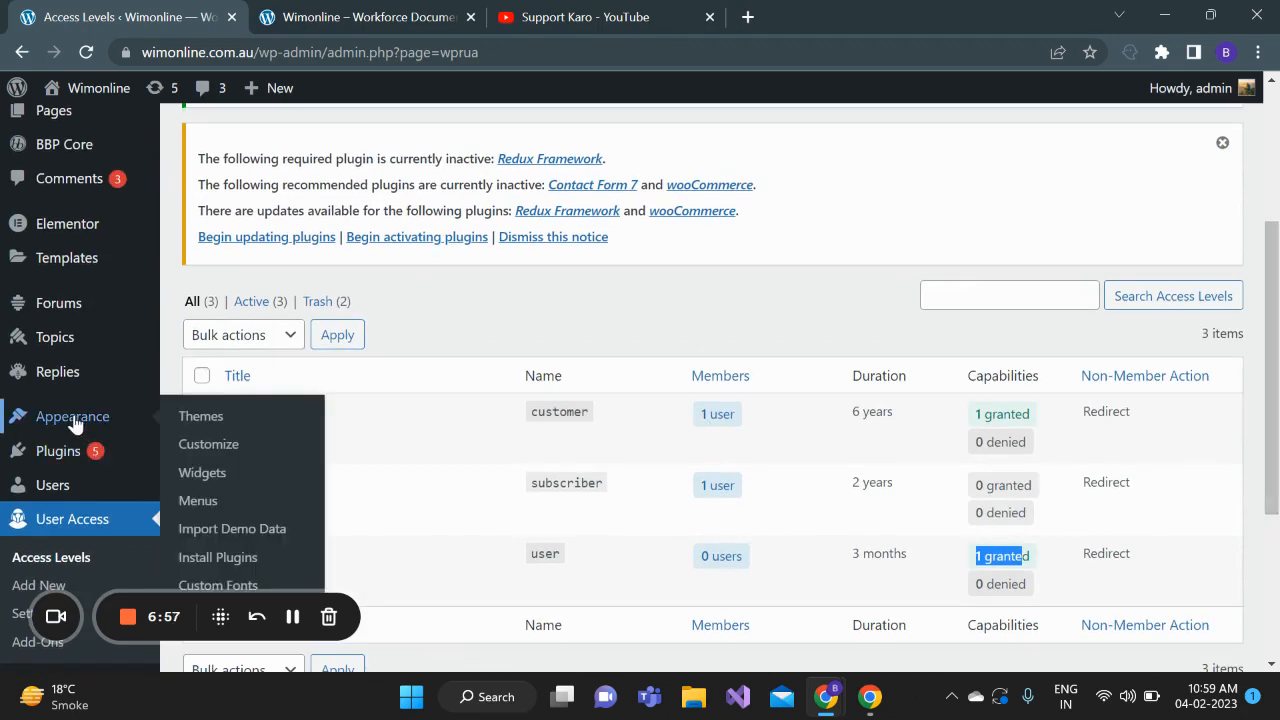
{"action": "left_click", "coordinate": [198, 502]}
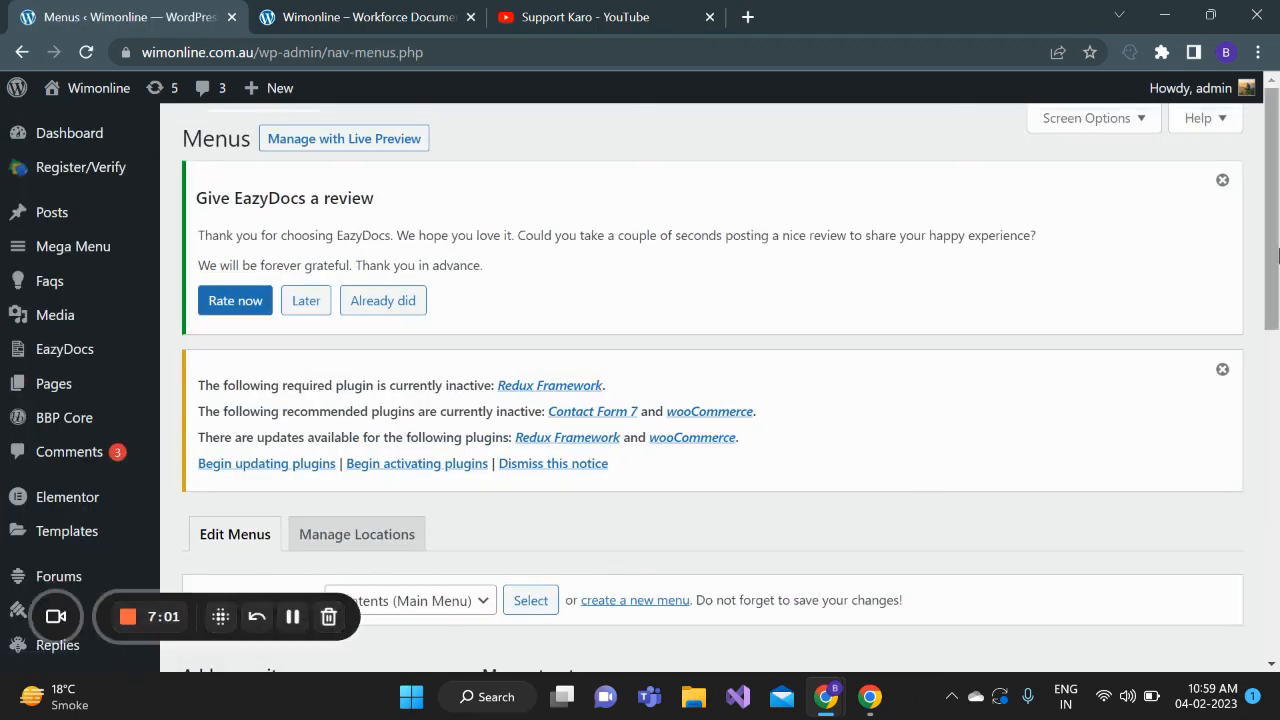
{"action": "left_click_drag", "start_coordinate": [1277, 256], "coordinate": [1278, 495]}
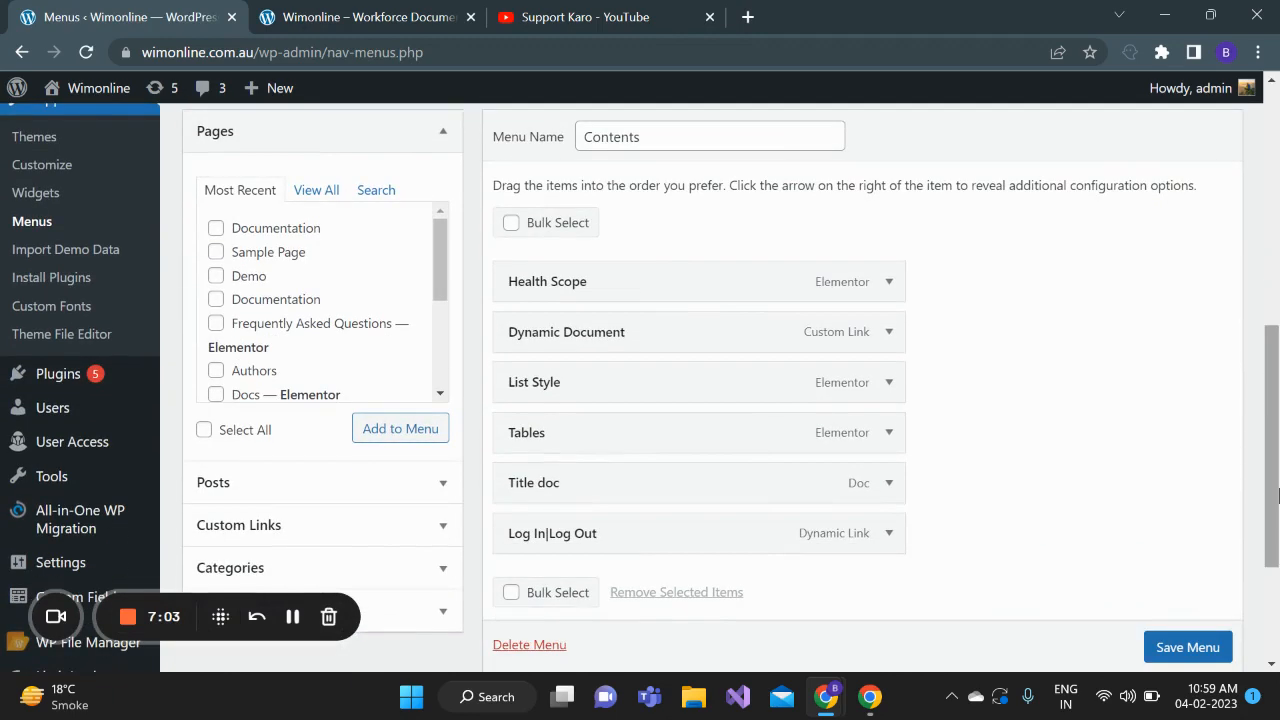
{"action": "left_click", "coordinate": [886, 434]}
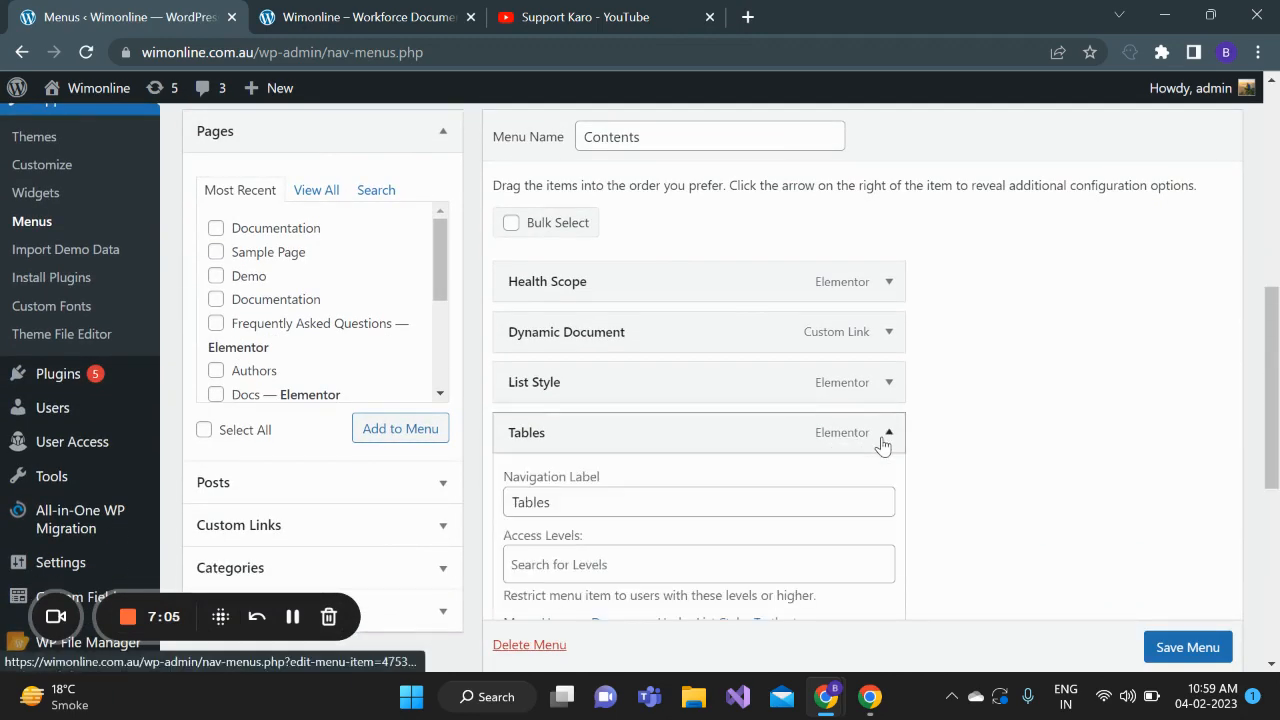
{"action": "left_click", "coordinate": [571, 565]}
{"action": "left_click", "coordinate": [526, 468]}
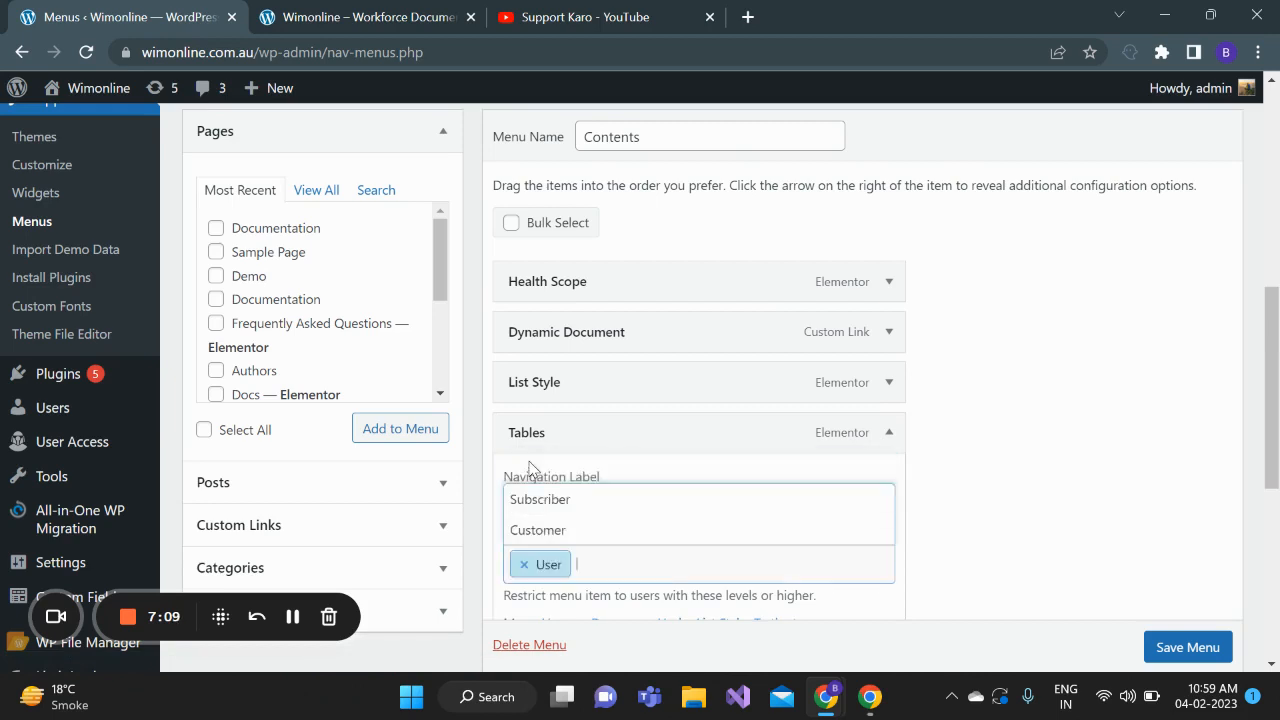
{"action": "left_click", "coordinate": [1031, 518]}
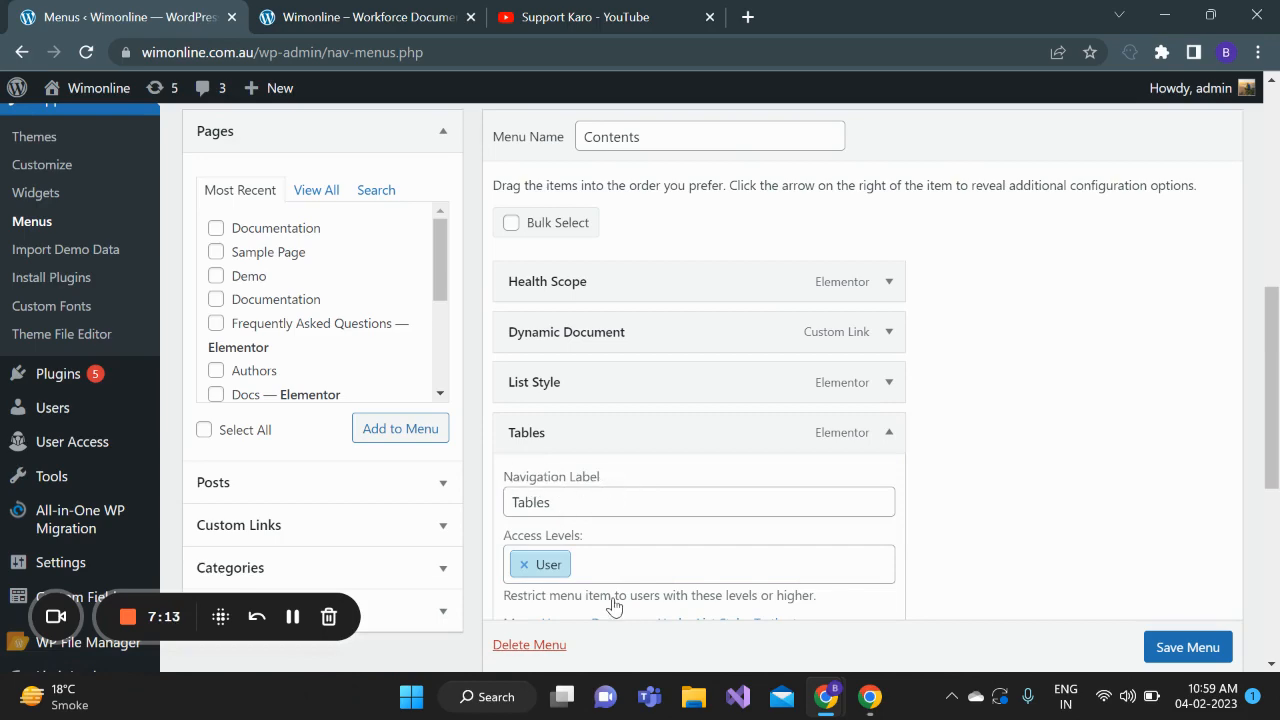
{"action": "scroll", "coordinate": [975, 580], "scroll_direction": "down", "scroll_amount": 2}
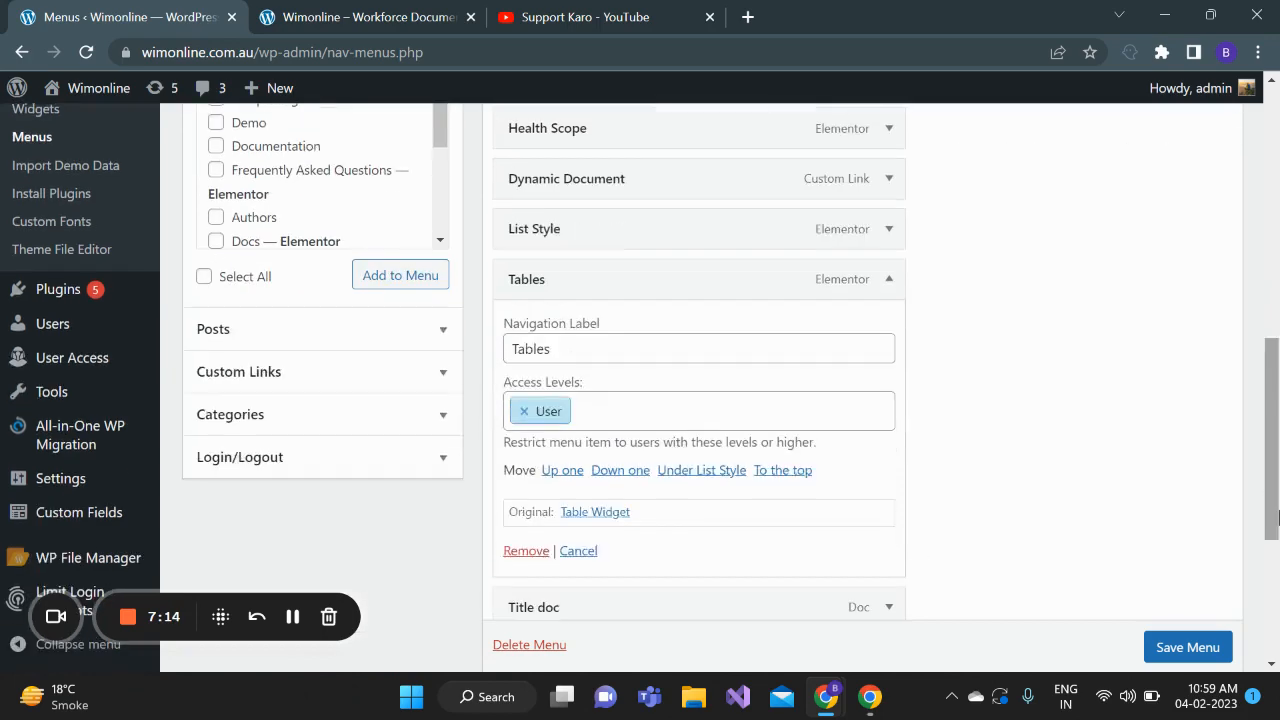
{"action": "scroll", "coordinate": [1173, 650], "scroll_direction": "down", "scroll_amount": 1}
{"action": "left_click", "coordinate": [1173, 648]}
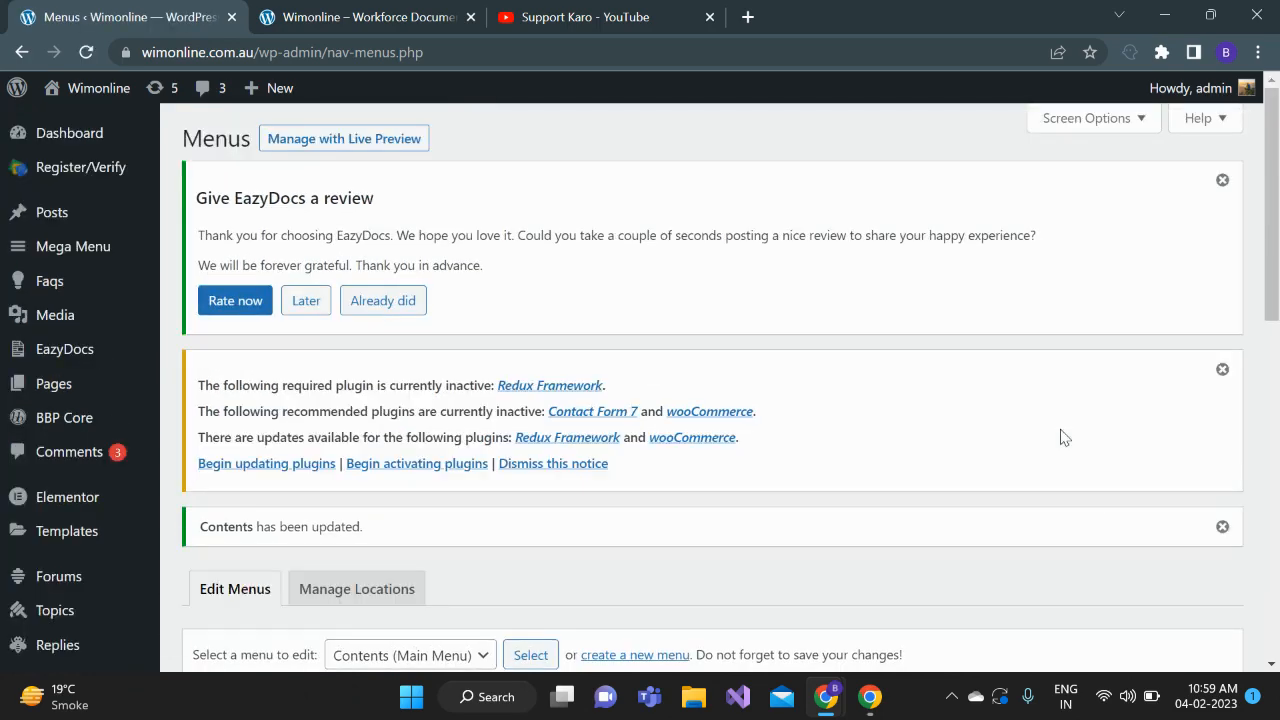
Copy the site's home page address and open wimonline.com.au in a new incognito window.
{"action": "left_click", "coordinate": [408, 17]}
{"action": "left_click", "coordinate": [349, 45]}
{"action": "key", "text": "ctrl+c"}
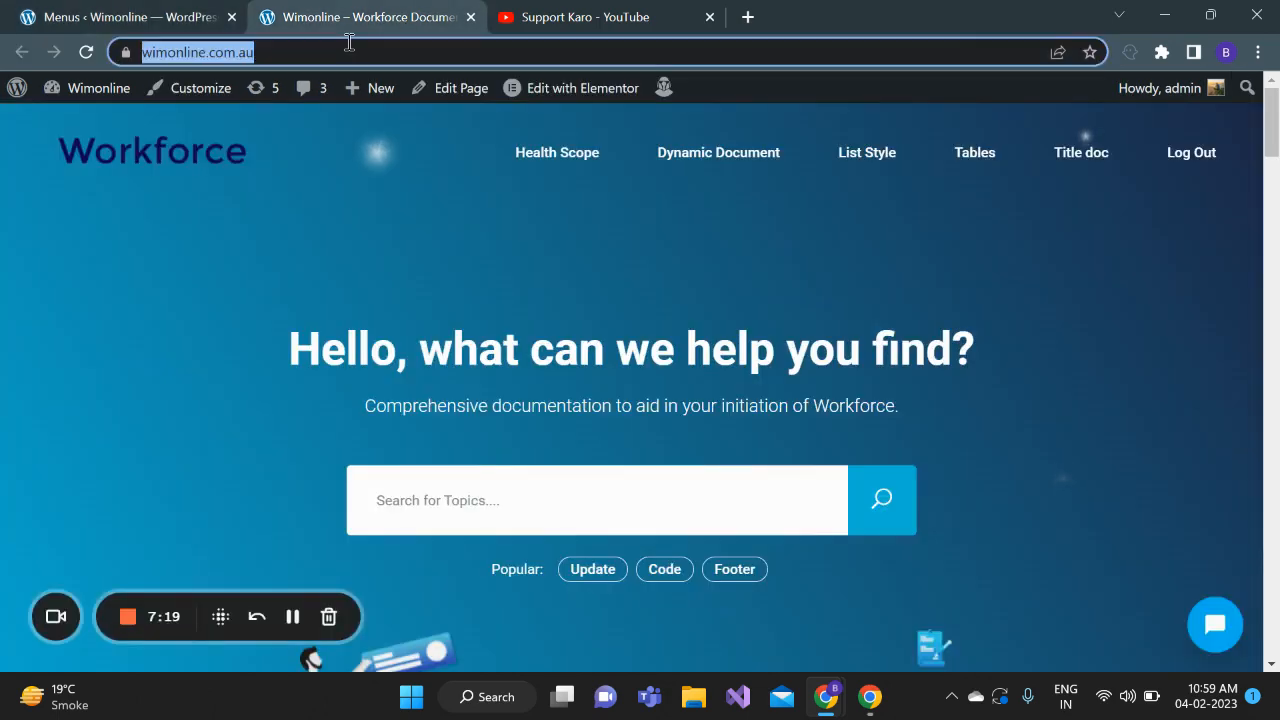
{"action": "left_click", "coordinate": [1258, 52]}
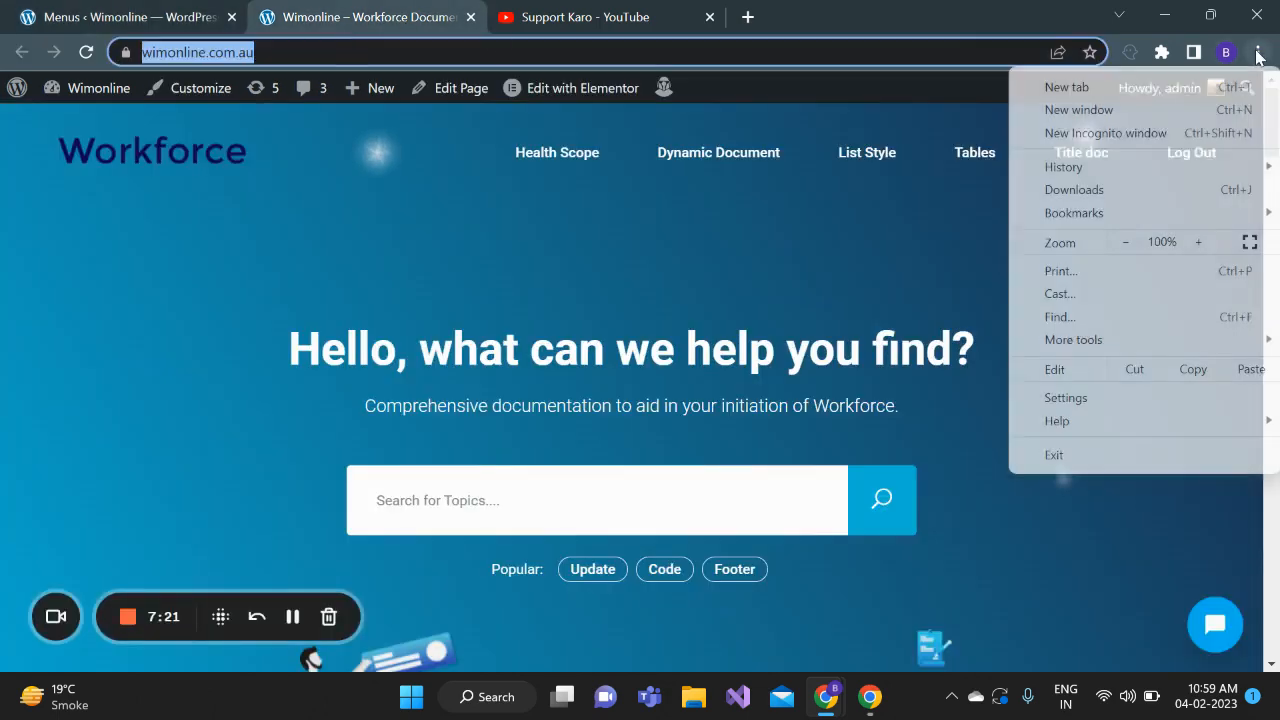
{"action": "key", "text": "ctrl+v"}
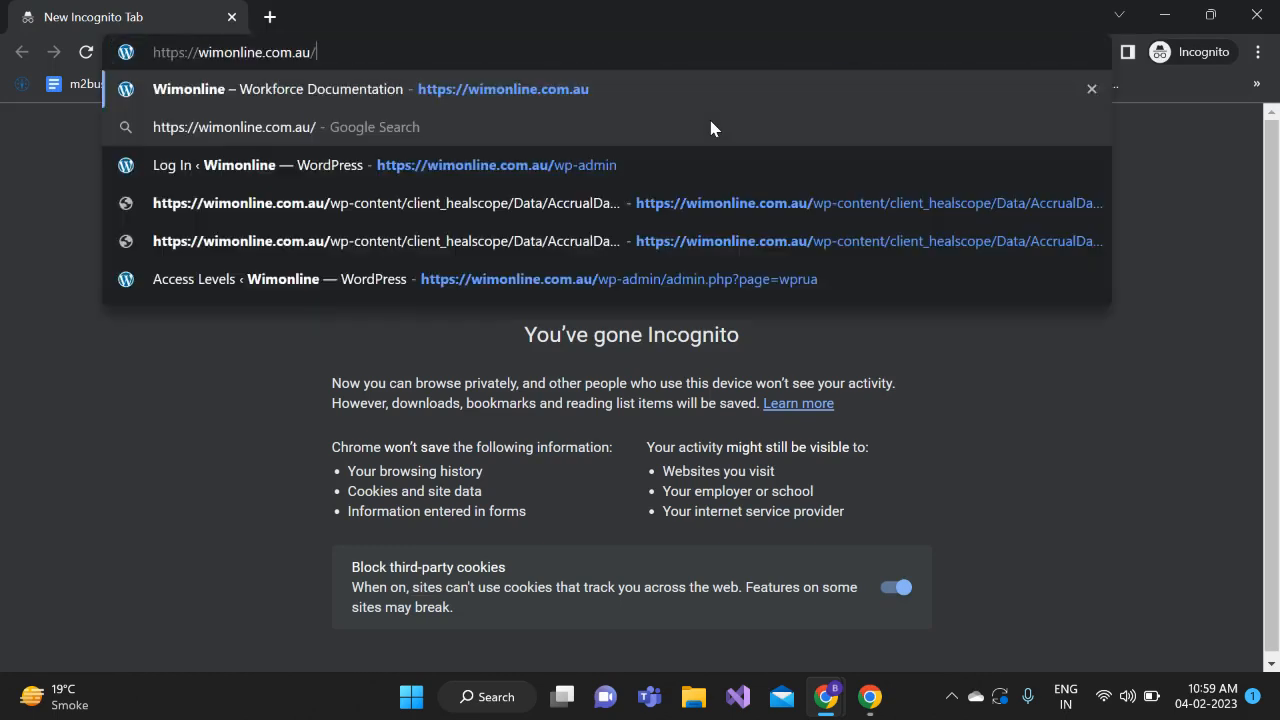
{"action": "key", "text": "Return"}
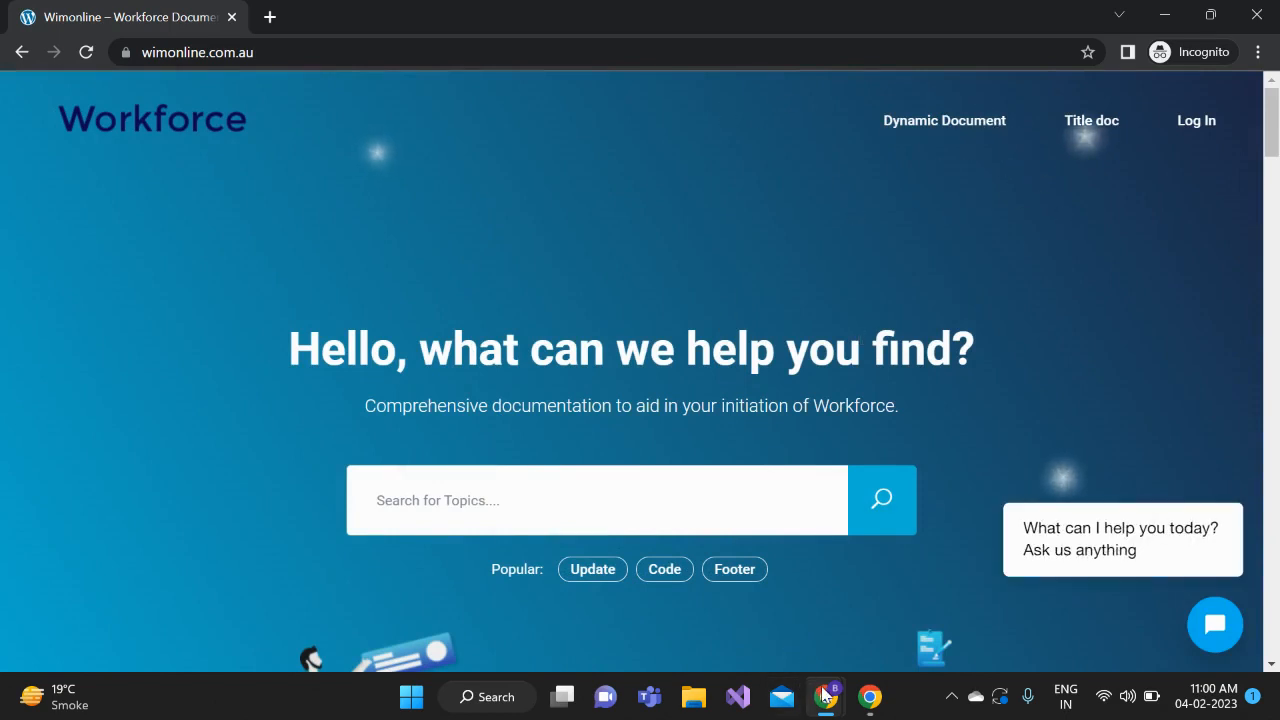
Compare the home page's navigation items in the admin window with those in the incognito window.
{"action": "mouse_move", "coordinate": [826, 697]}
{"action": "left_click", "coordinate": [790, 615]}
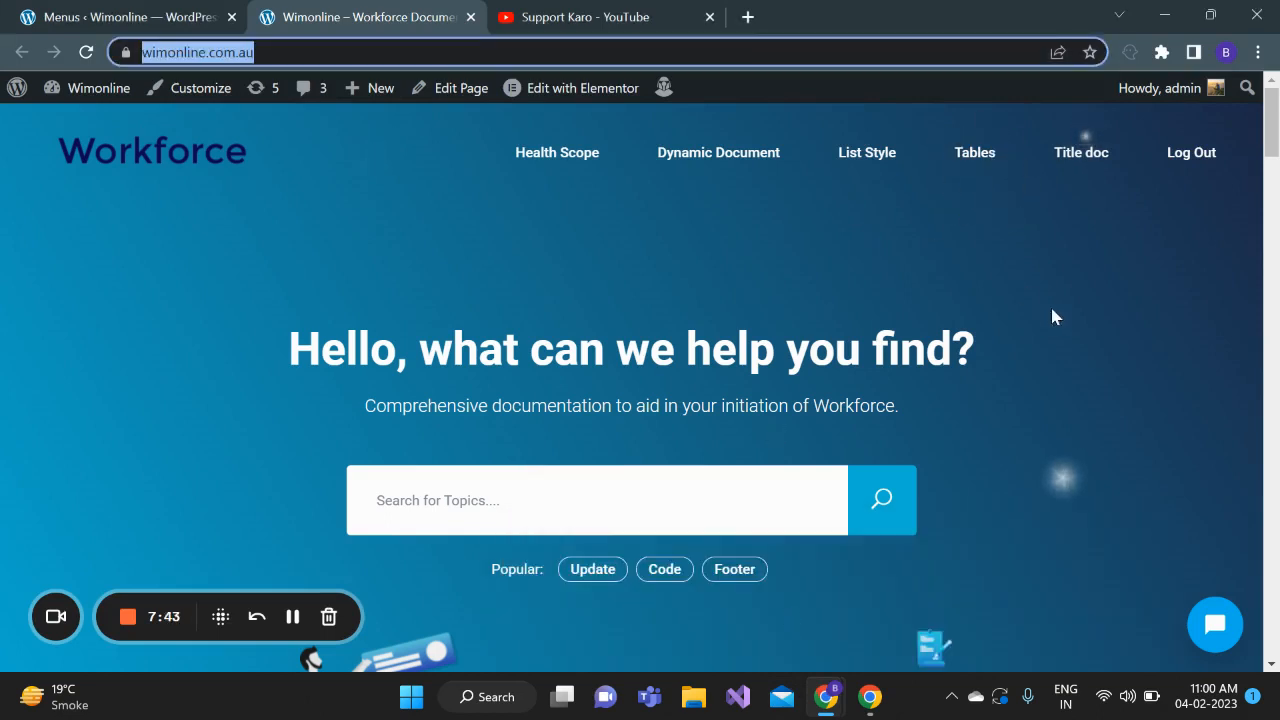
{"action": "left_click", "coordinate": [877, 707]}
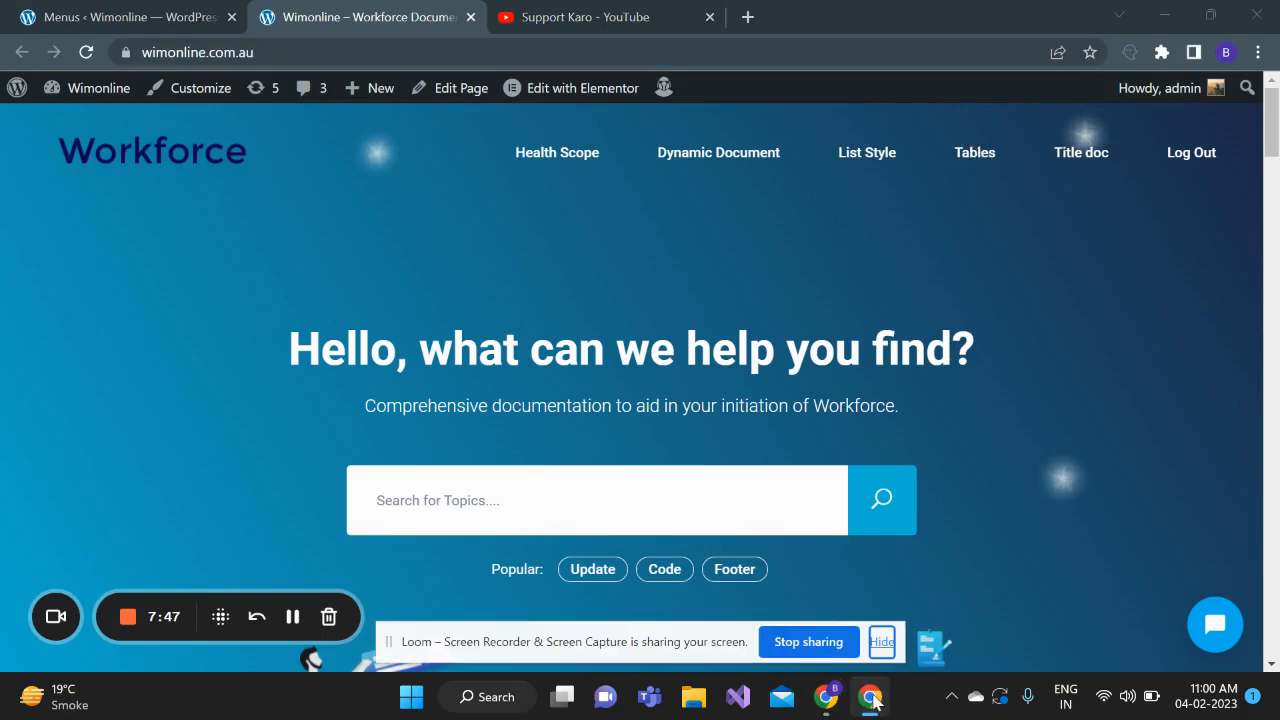
{"action": "mouse_move", "coordinate": [870, 697]}
{"action": "left_click", "coordinate": [1007, 594]}
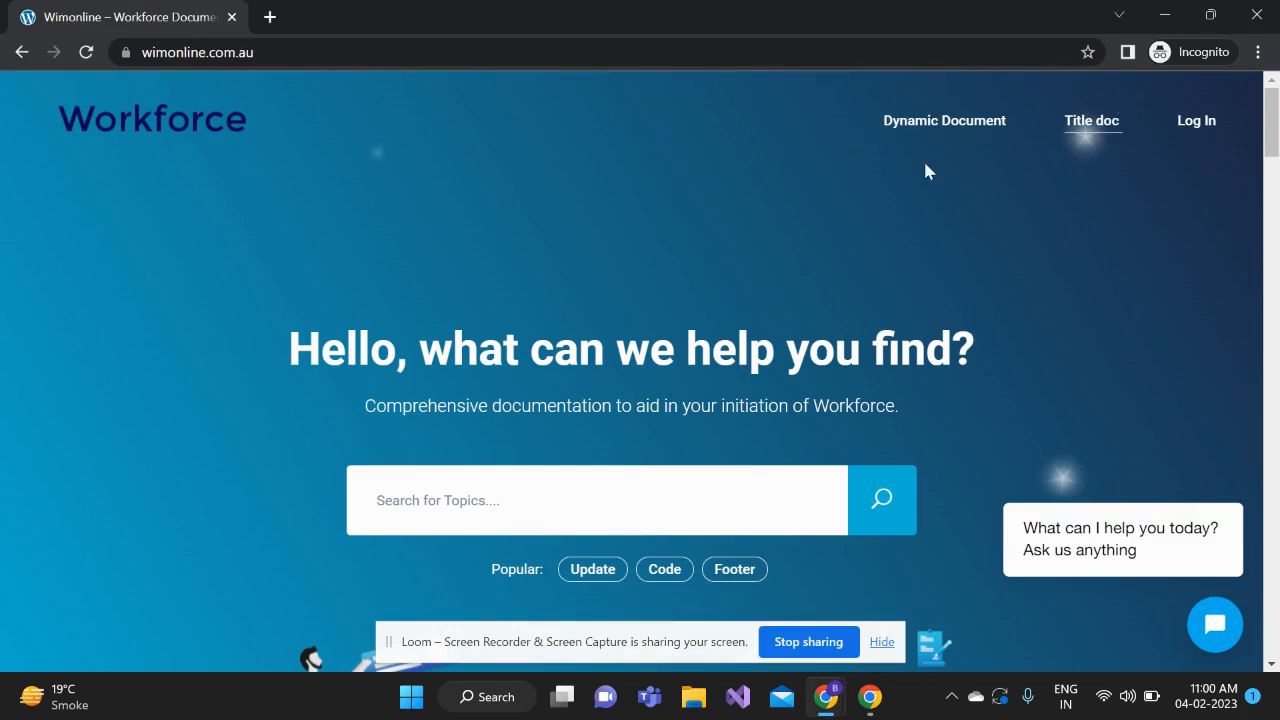
Open the site's login page in the incognito window, and switch back to the admin's home page window.
{"action": "left_click", "coordinate": [1197, 120]}
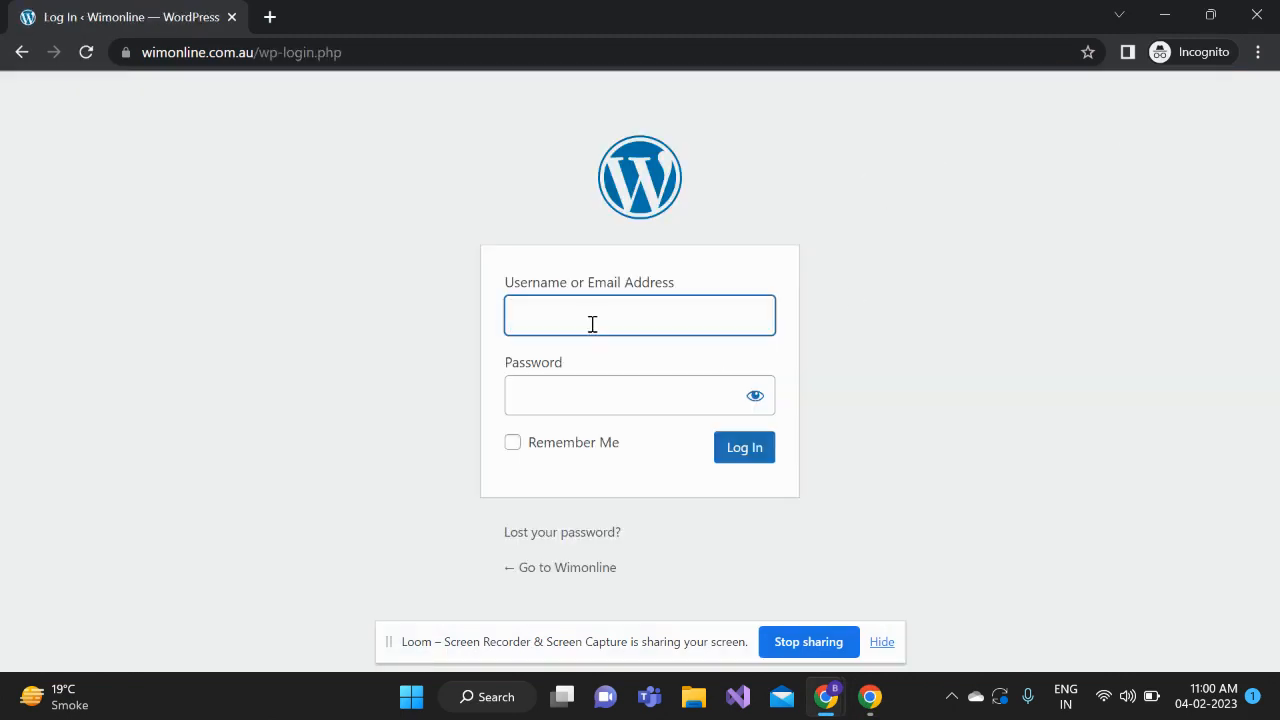
{"action": "mouse_move", "coordinate": [872, 703]}
{"action": "mouse_move", "coordinate": [826, 700]}
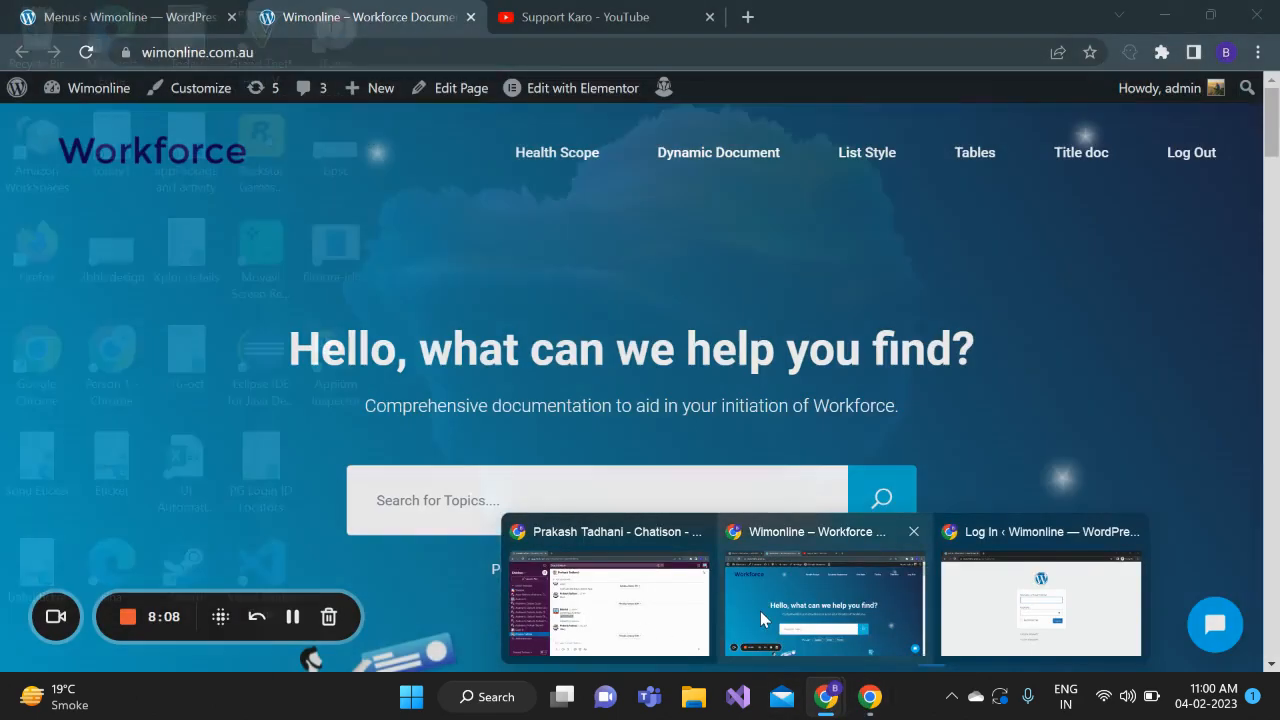
{"action": "left_click", "coordinate": [760, 611]}
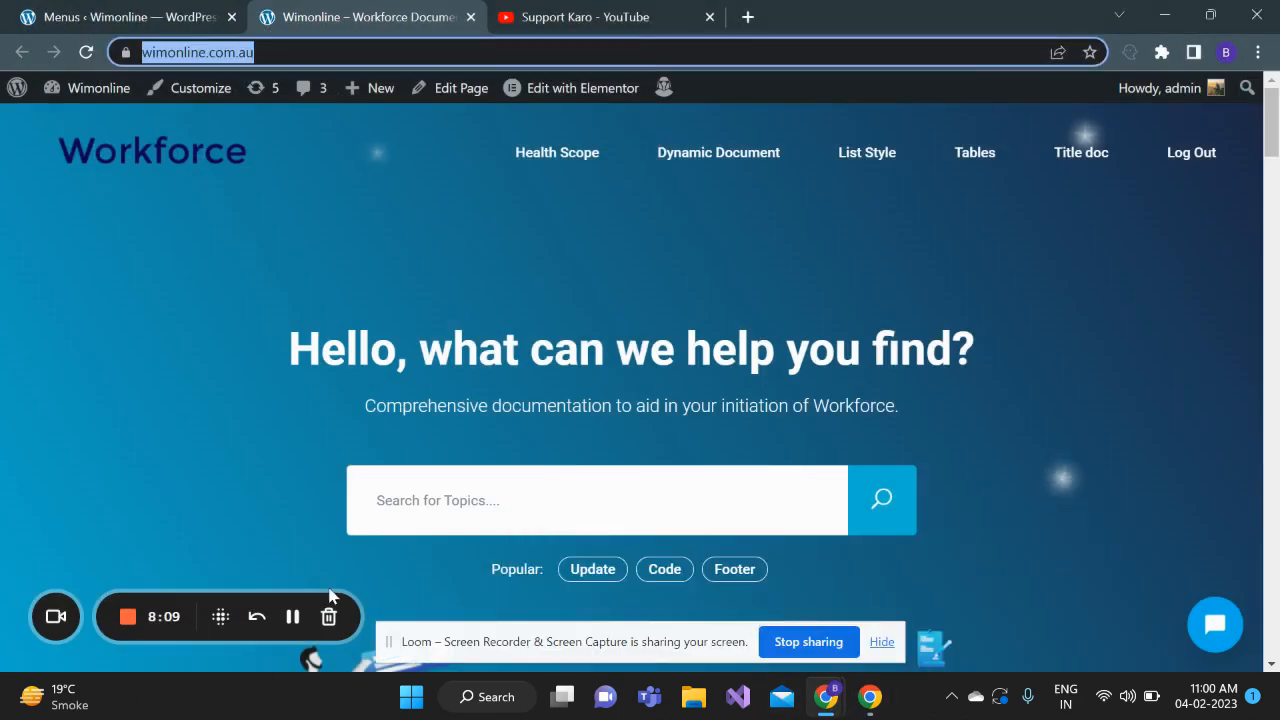
{"action": "left_click", "coordinate": [293, 618]}
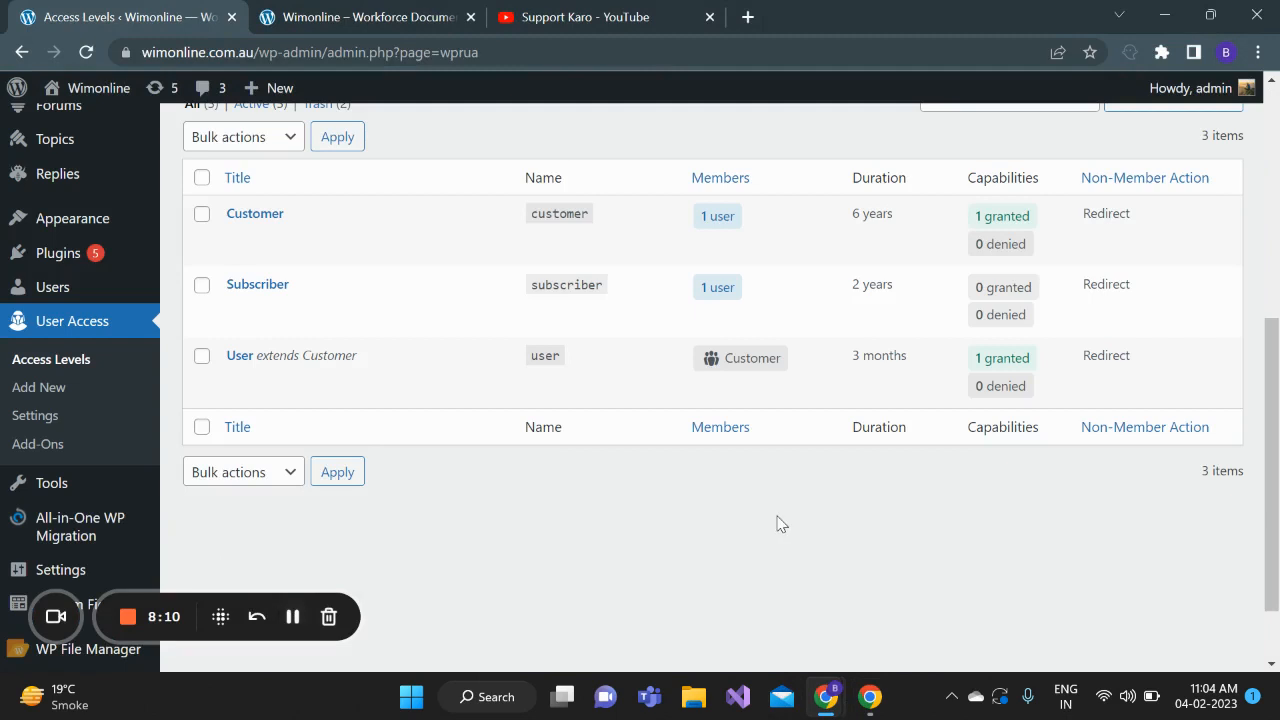
Check the logged-in member's navigation items in the incognito window, log out there, and return to the Access Levels window.
{"action": "mouse_move", "coordinate": [838, 700]}
{"action": "left_click", "coordinate": [1051, 588]}
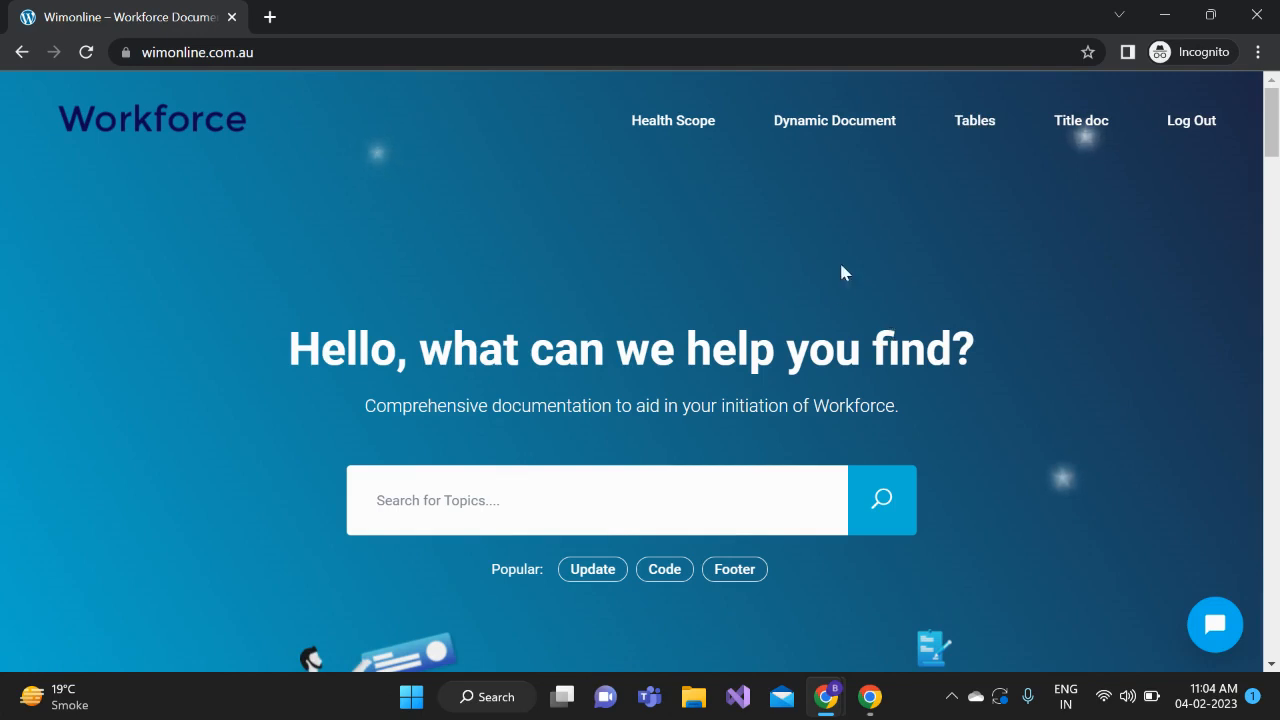
{"action": "left_click", "coordinate": [1191, 123]}
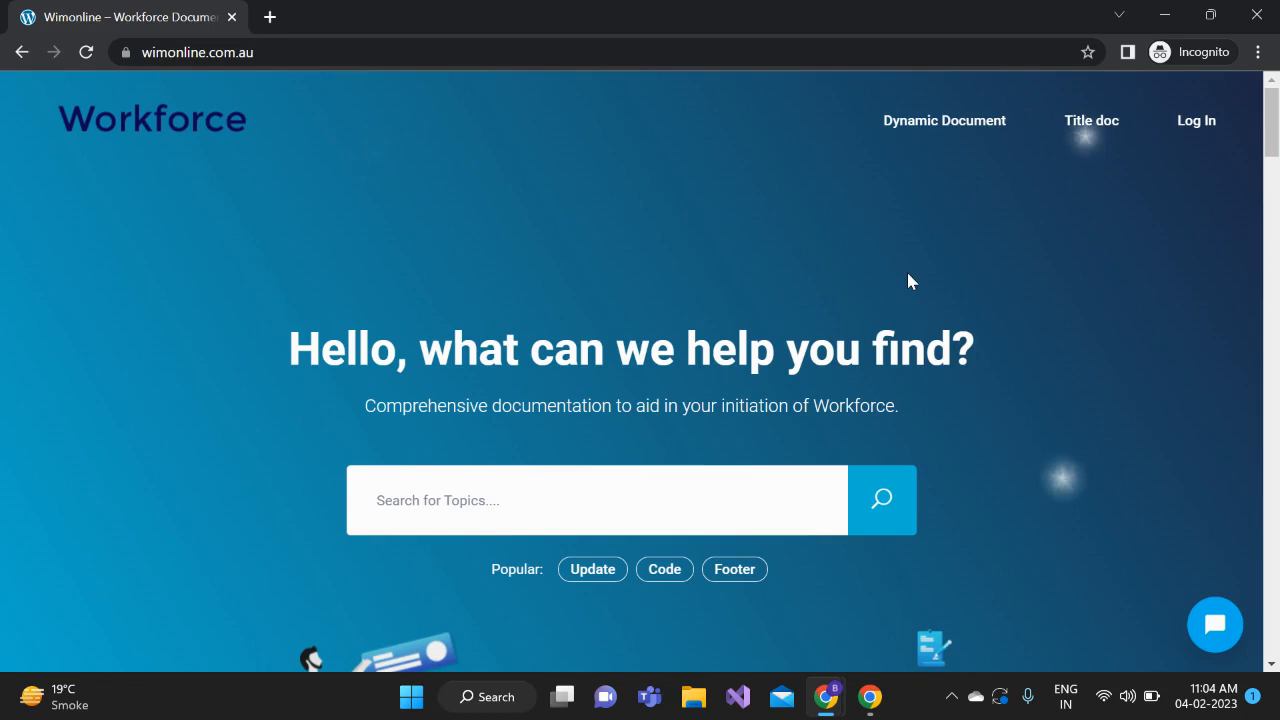
{"action": "mouse_move", "coordinate": [826, 706]}
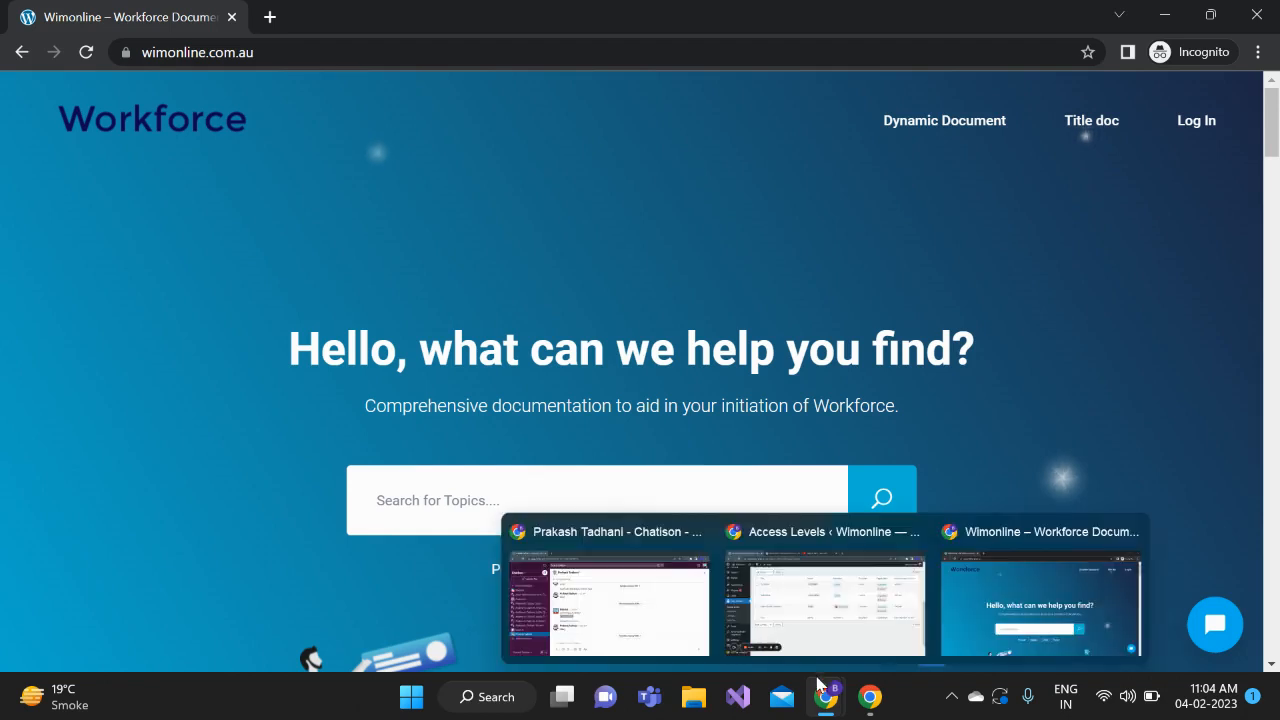
{"action": "left_click", "coordinate": [820, 610]}
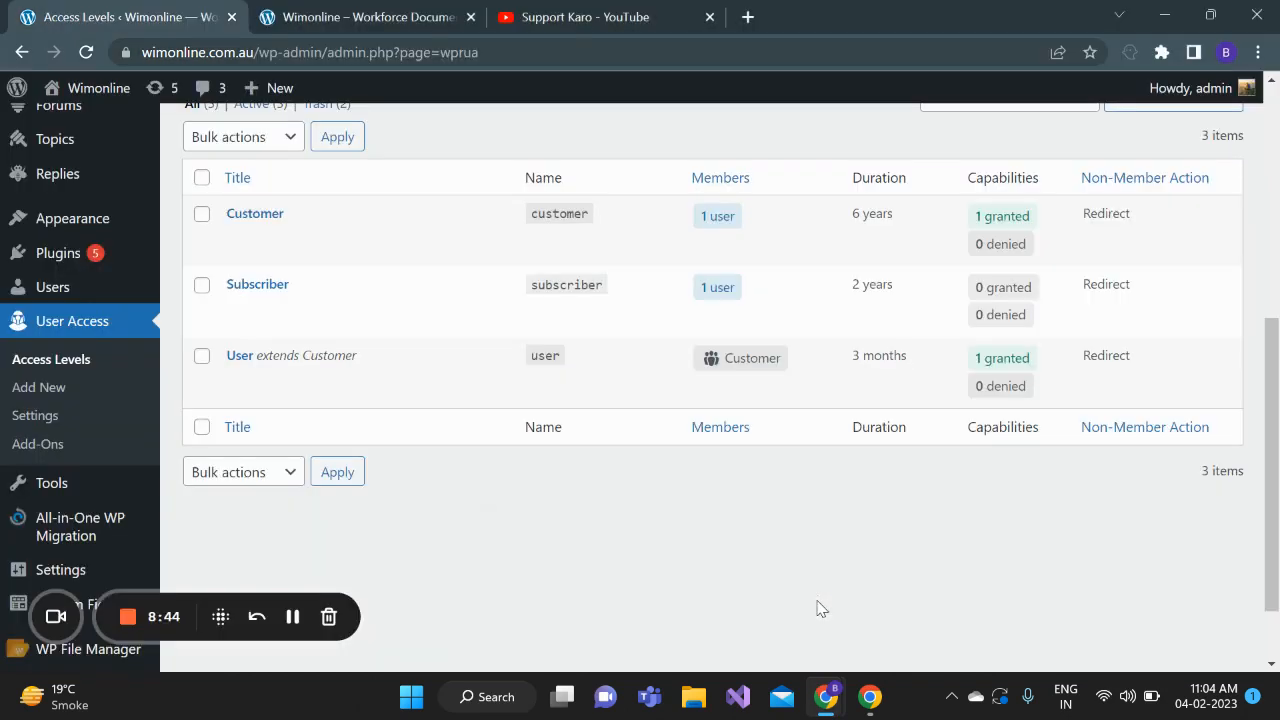